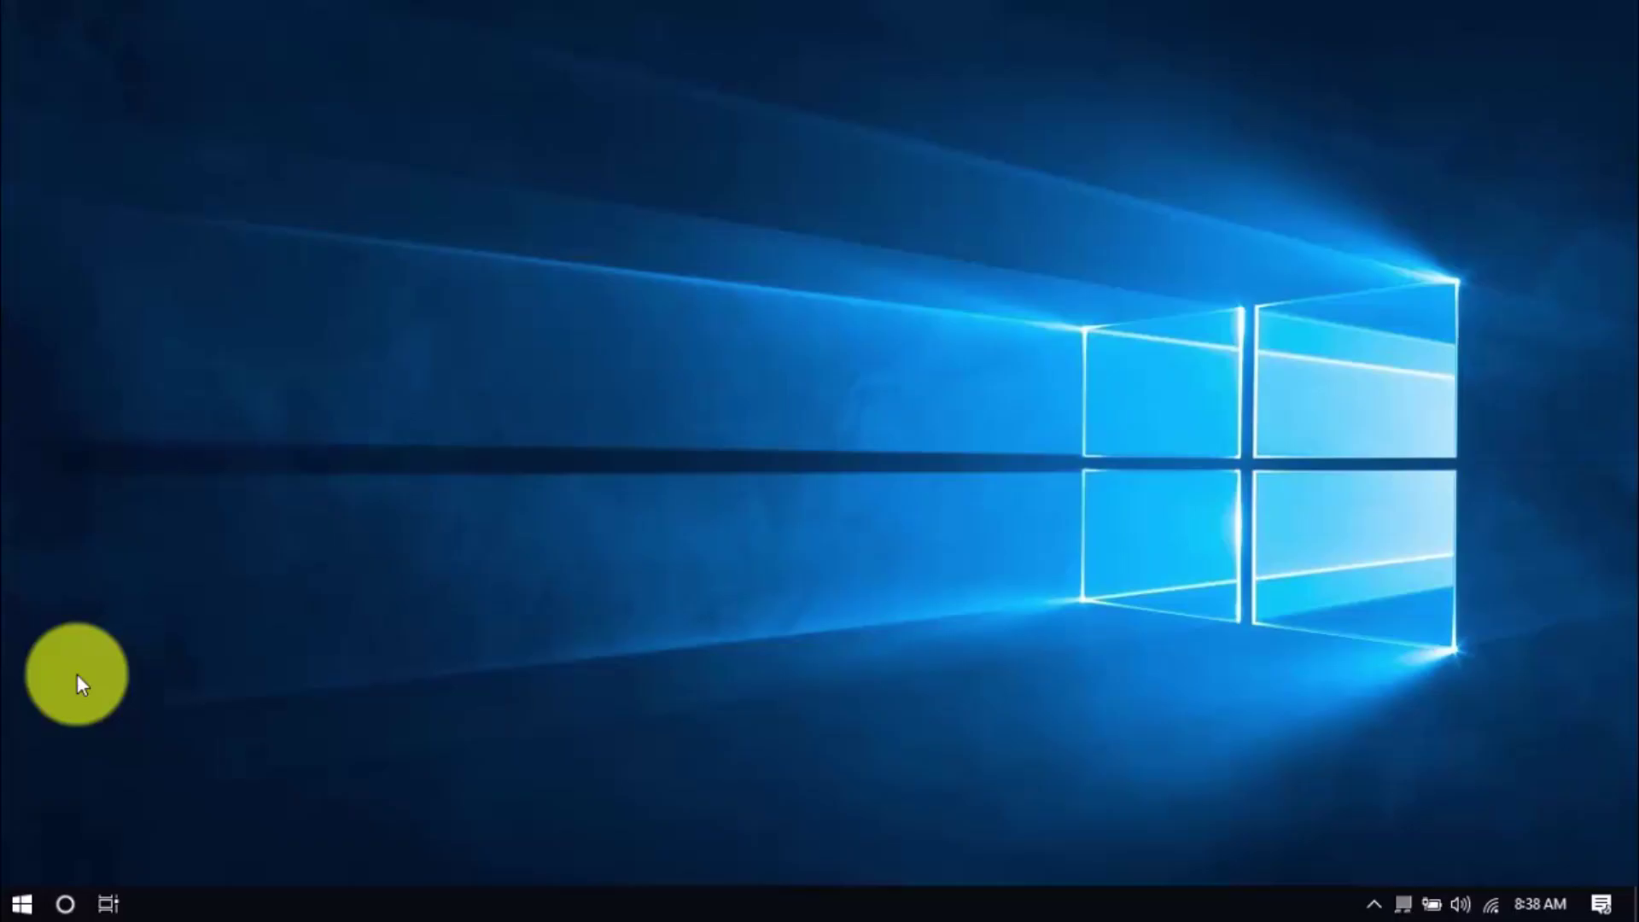
Step: Uninstall ACID Music Studio from the Apps & features list in Settings
click(19, 909)
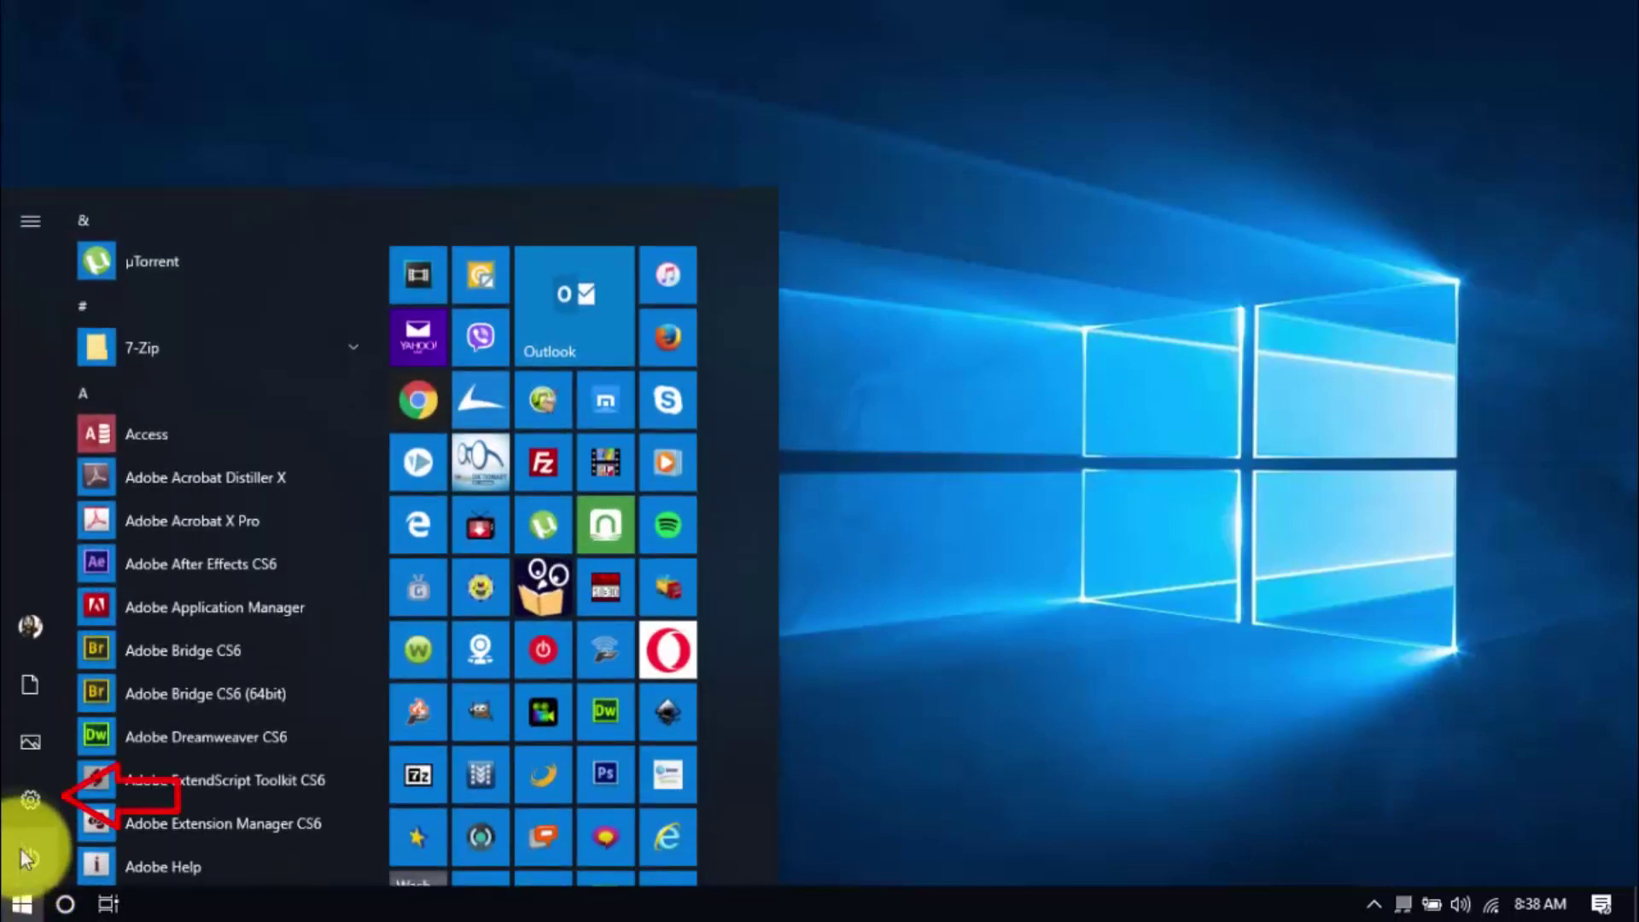
click(20, 807)
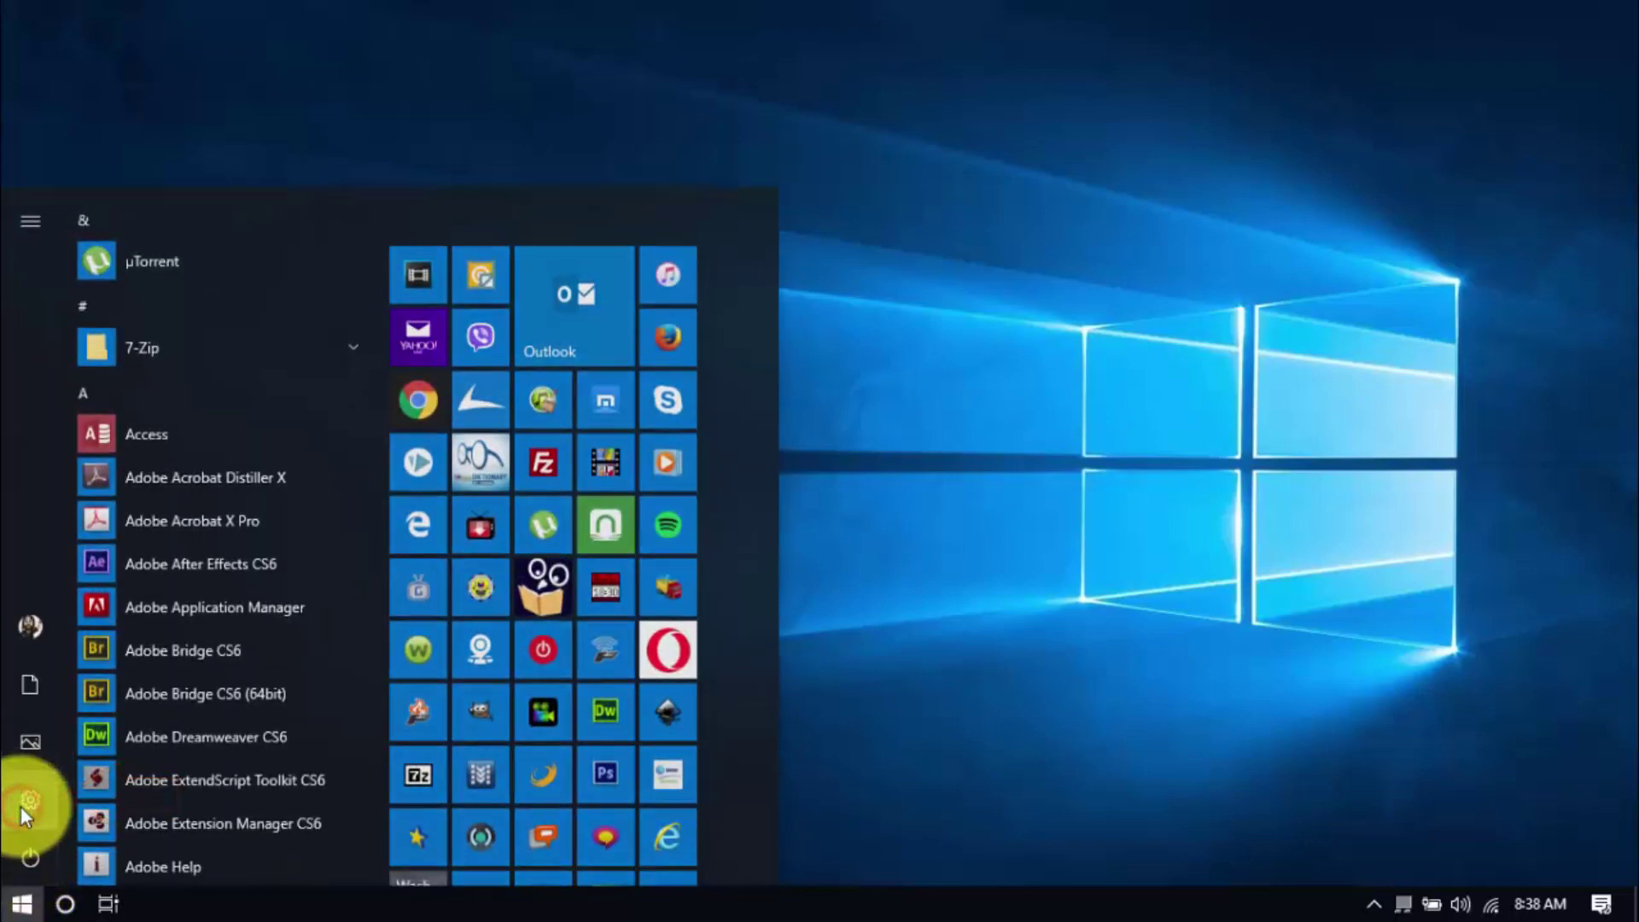
click(157, 395)
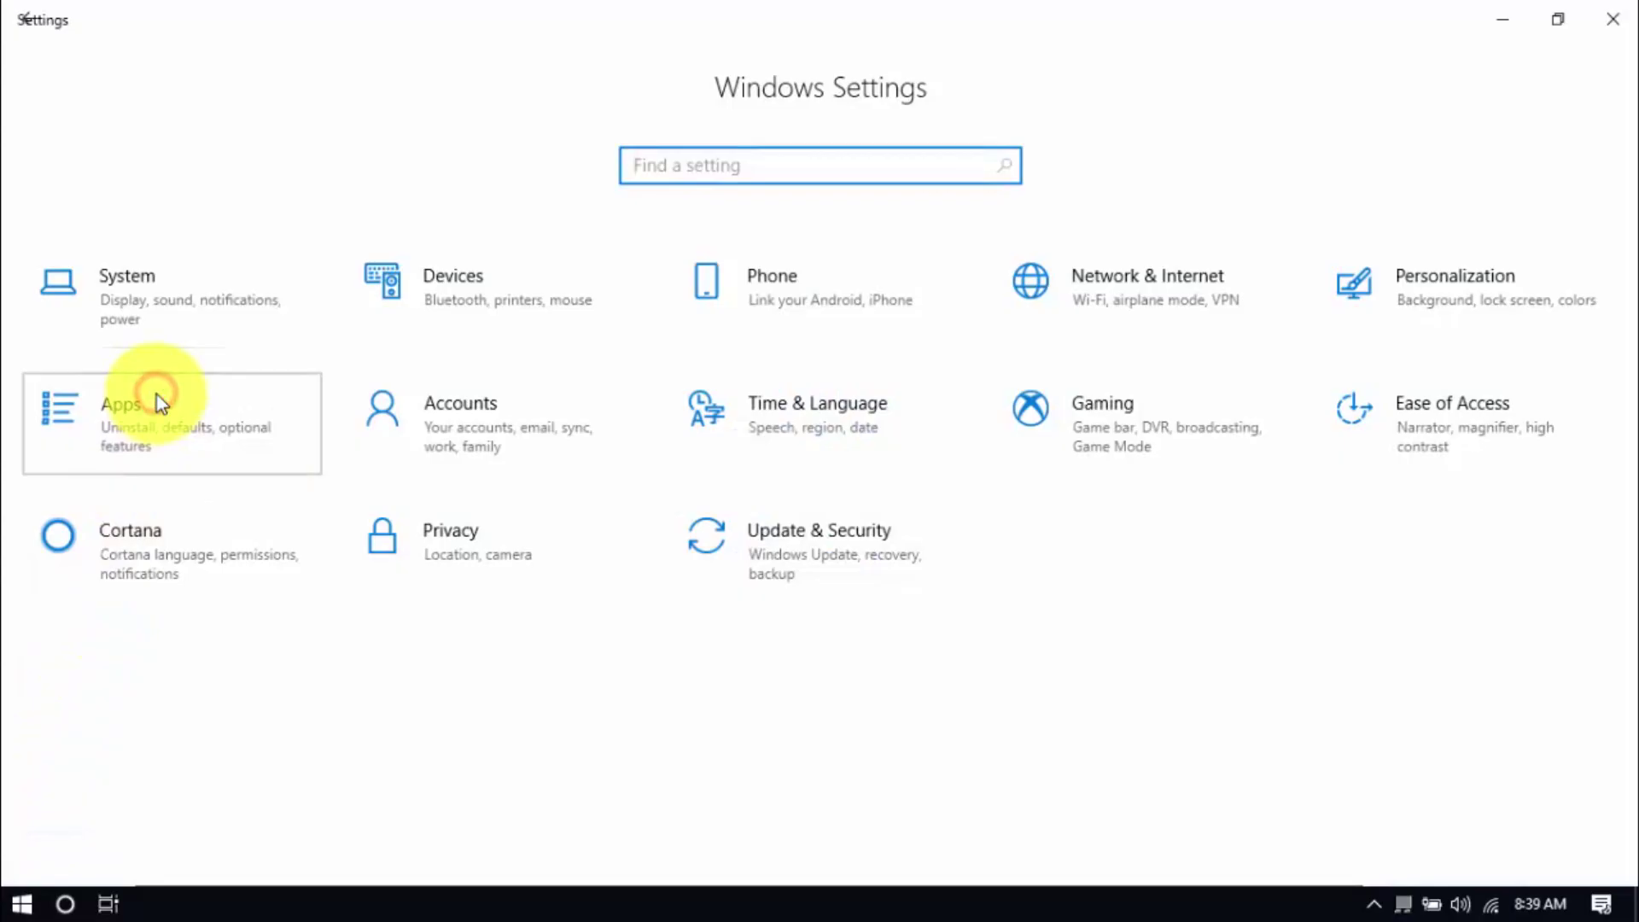
scroll(797, 758, down, 5)
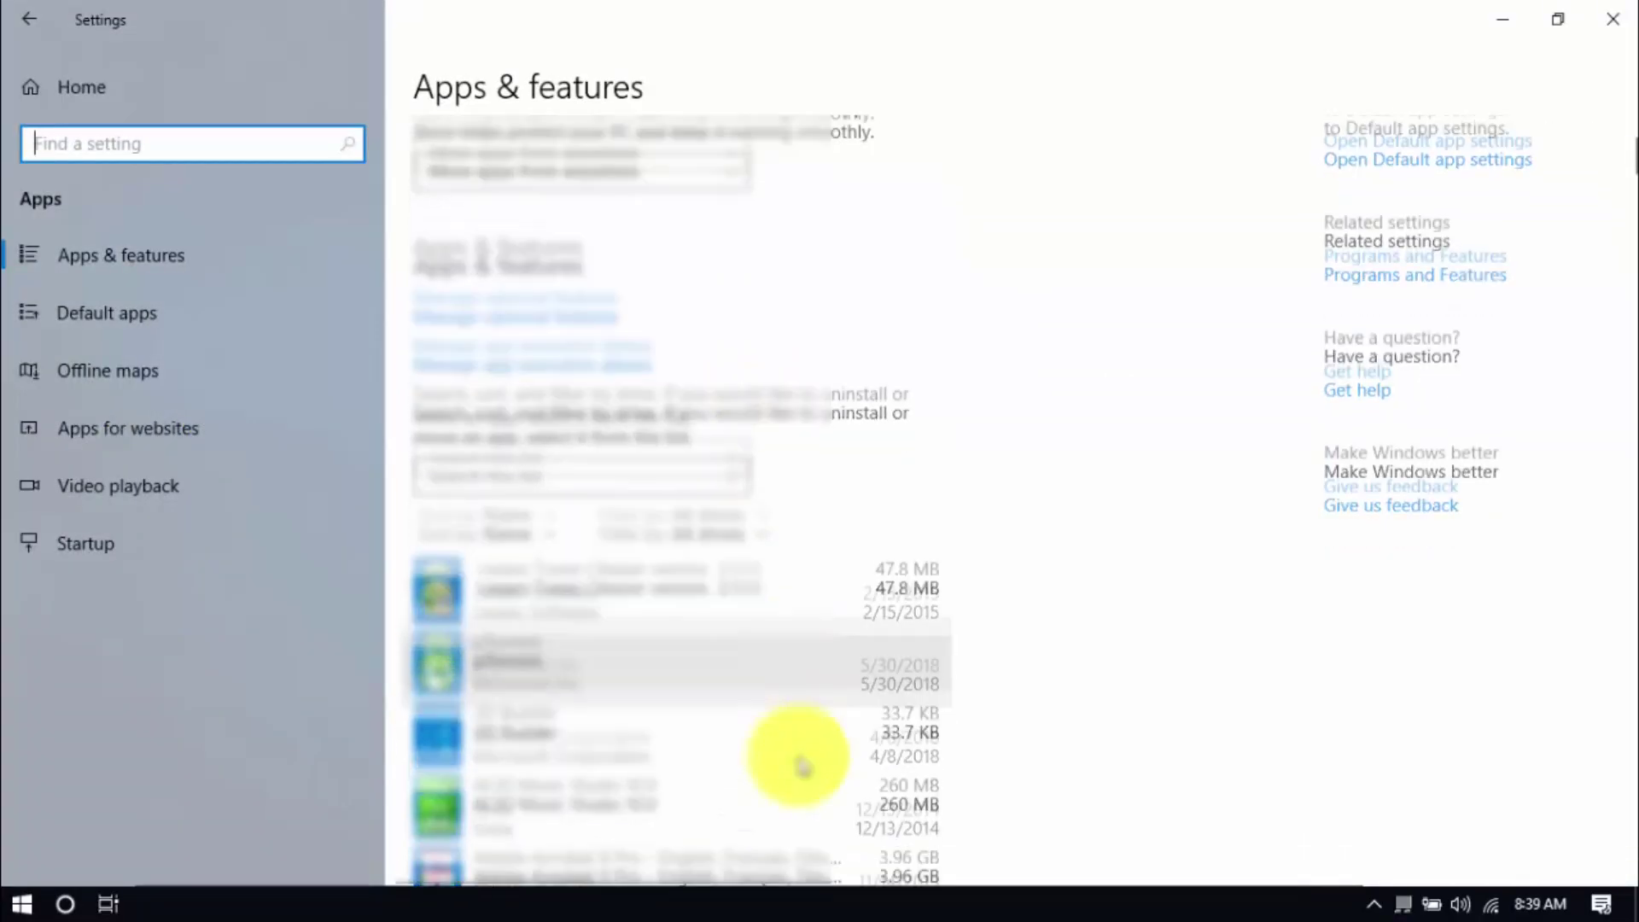
scroll(797, 760, down, 2)
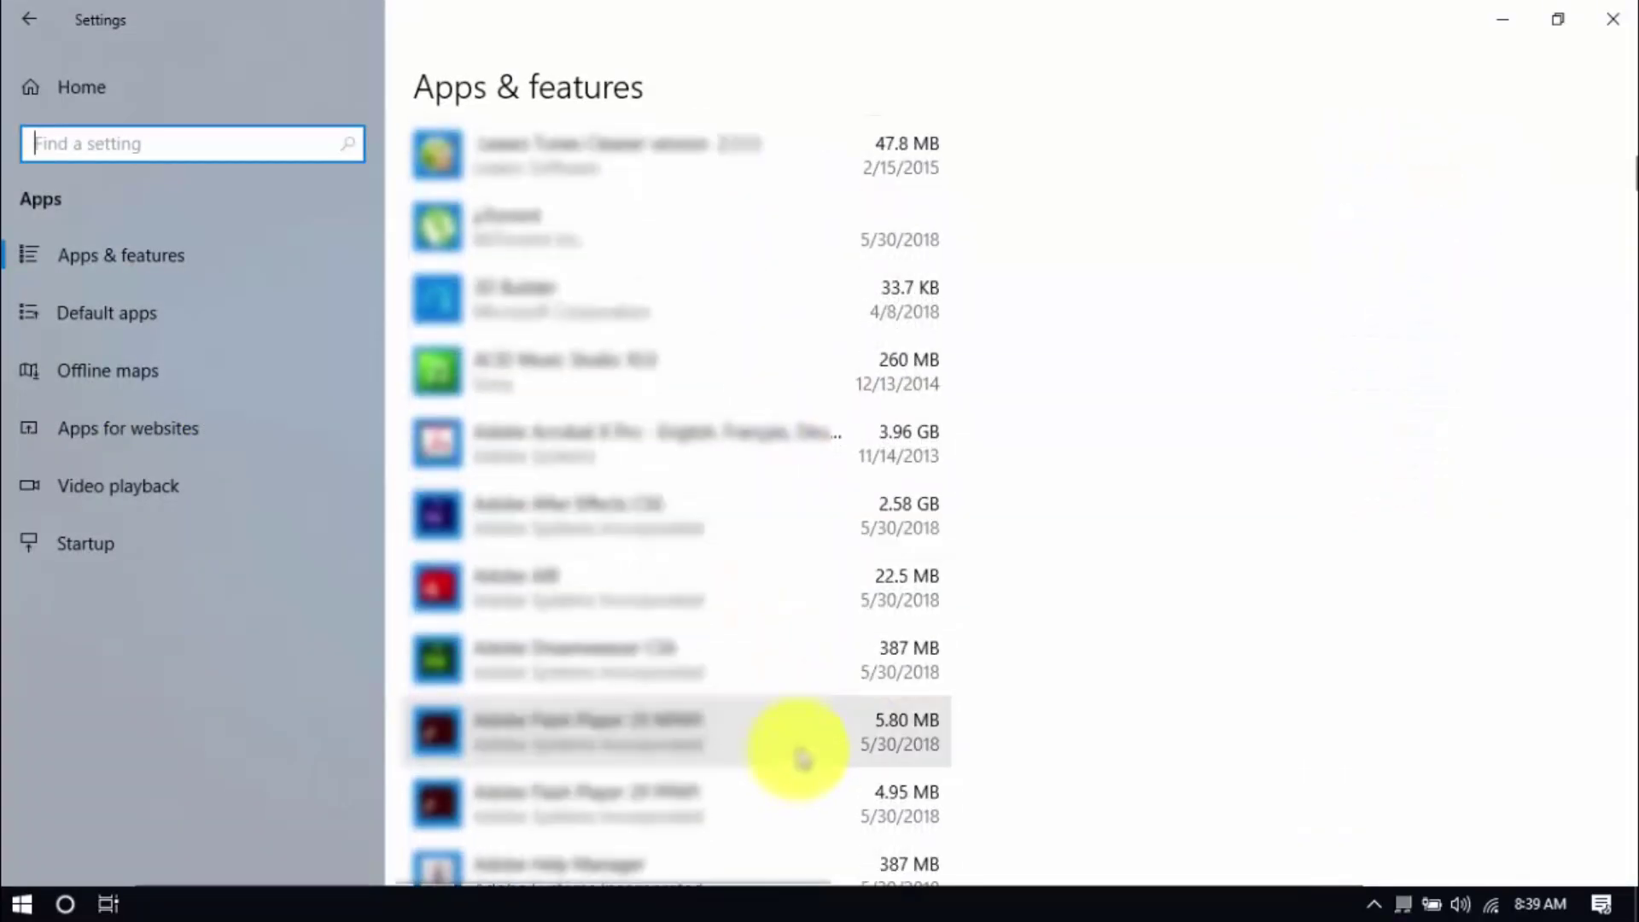
click(752, 376)
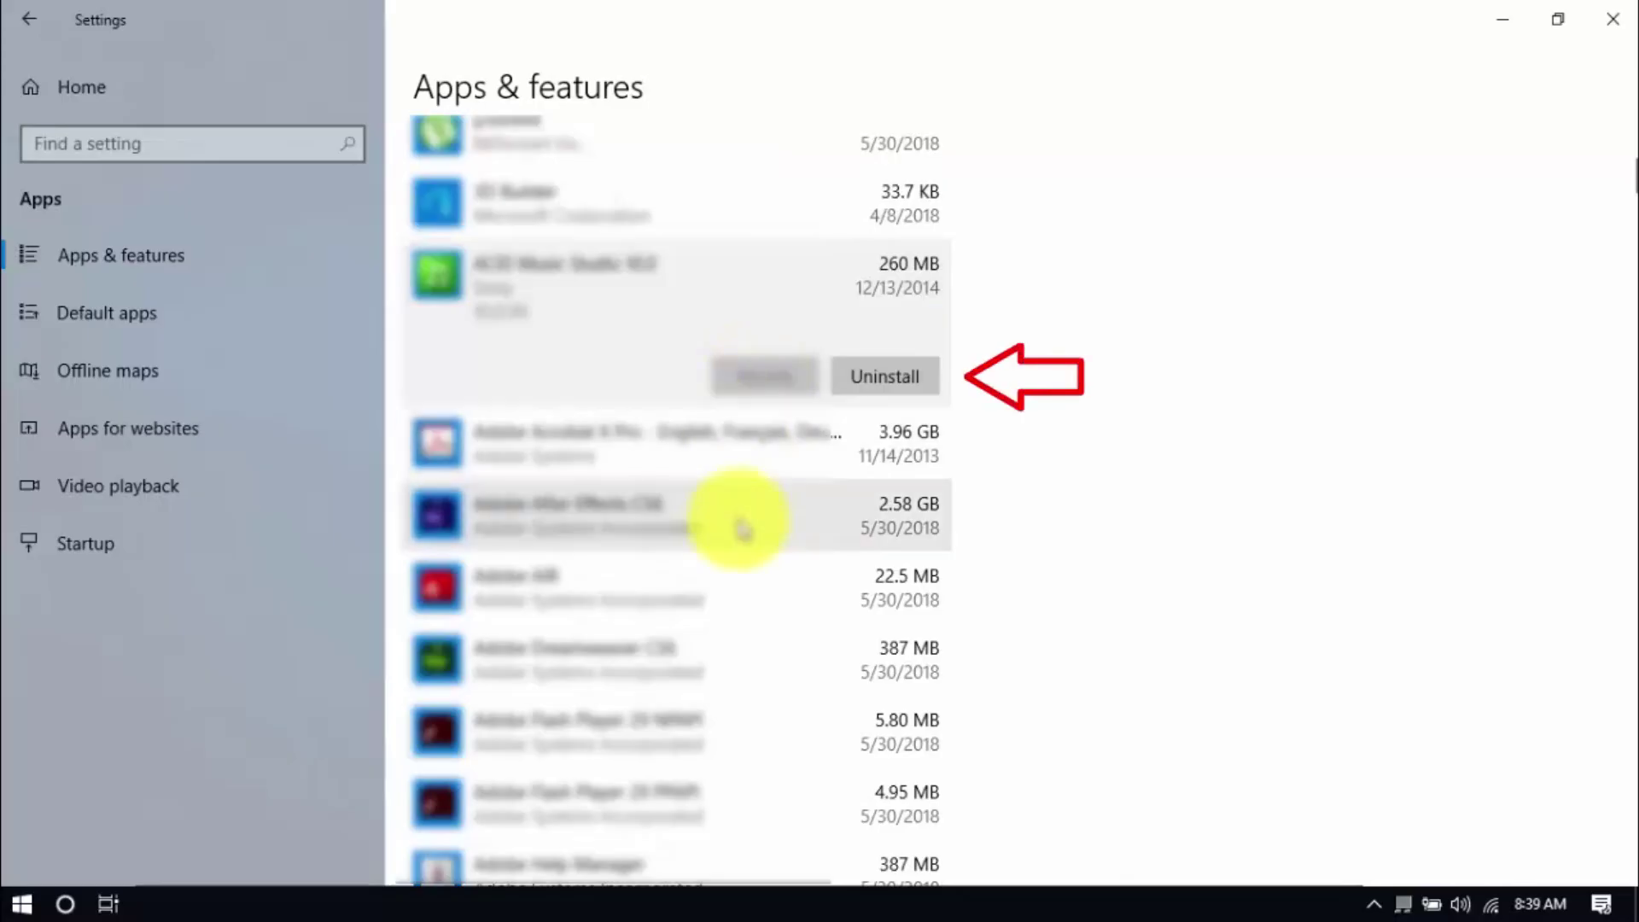
click(888, 376)
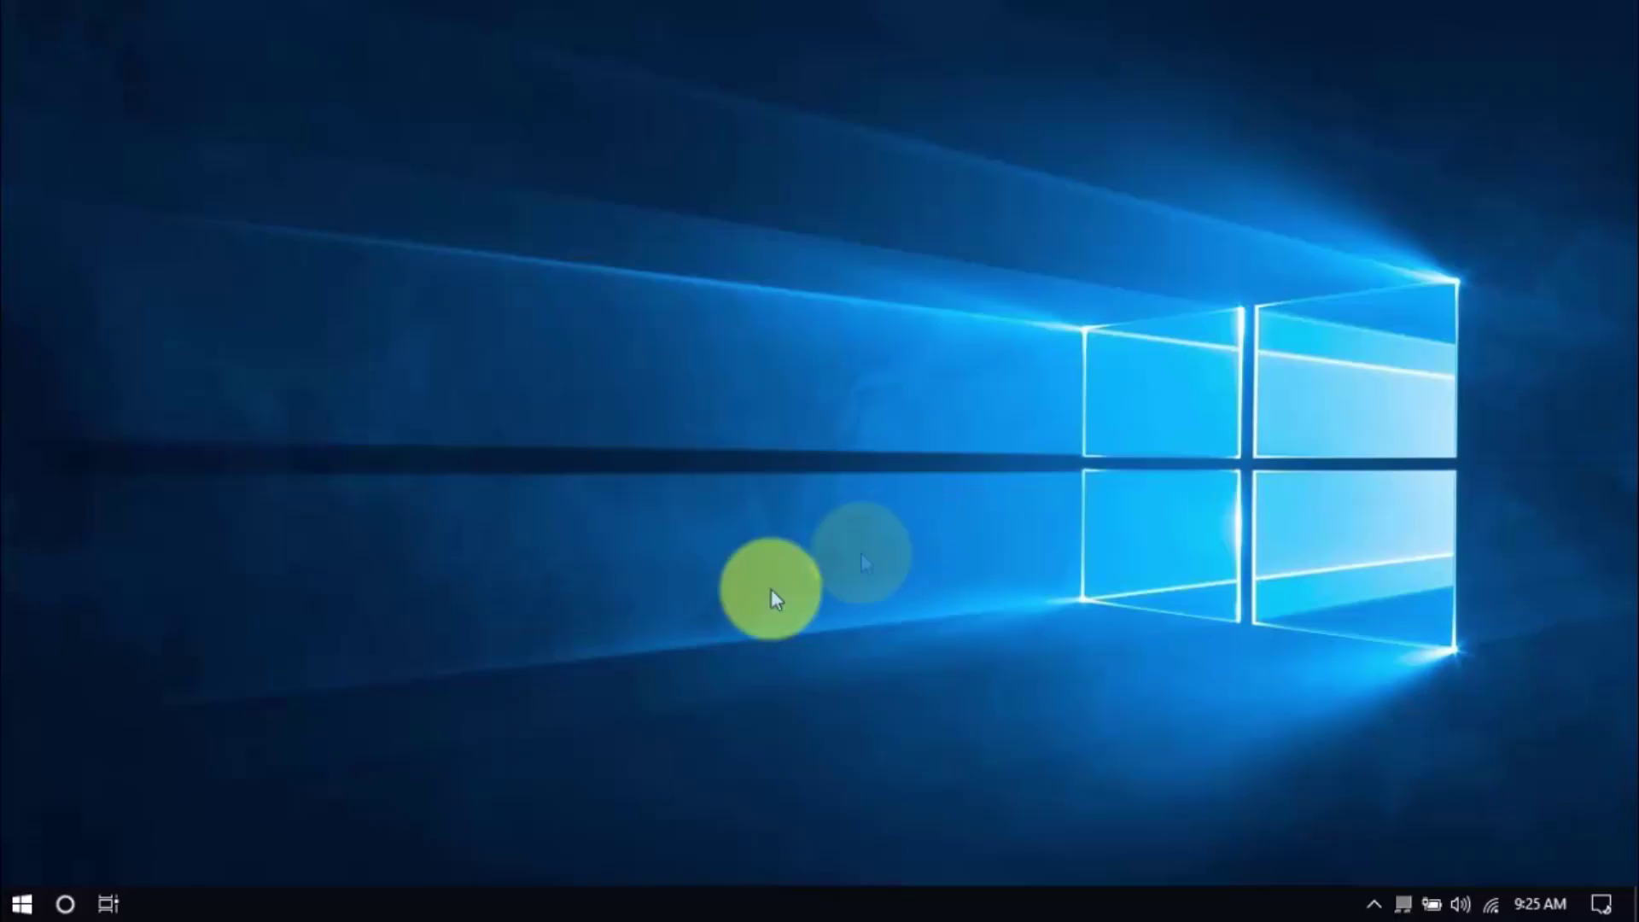
Step: Open Power Options from System > Power & sleep > Additional power settings
click(26, 907)
click(51, 792)
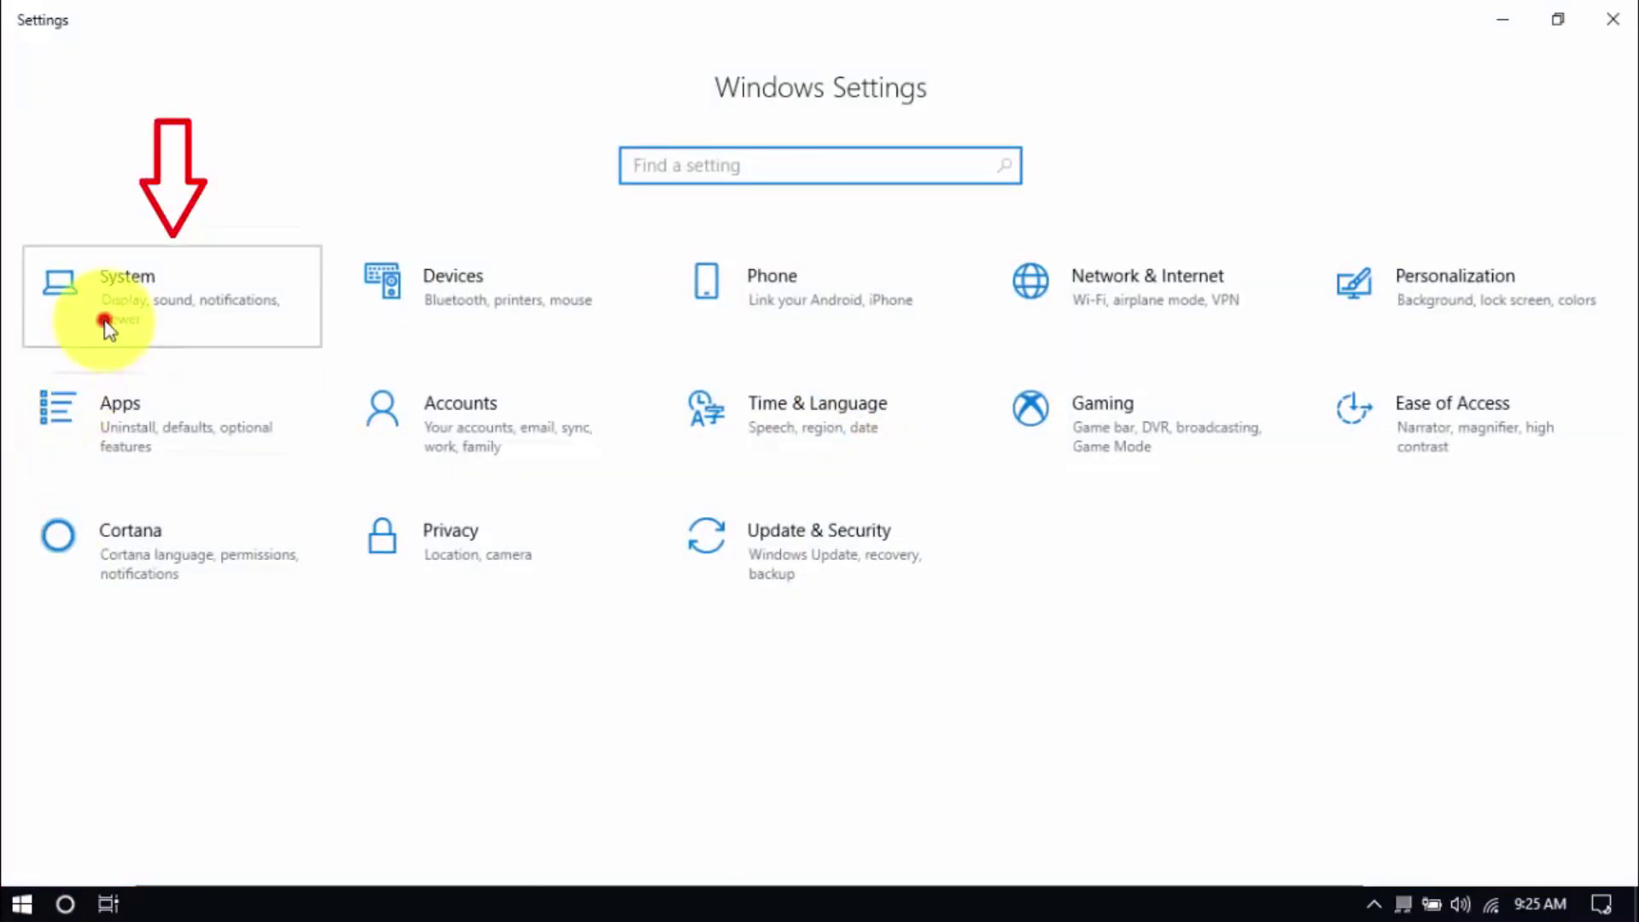
click(109, 328)
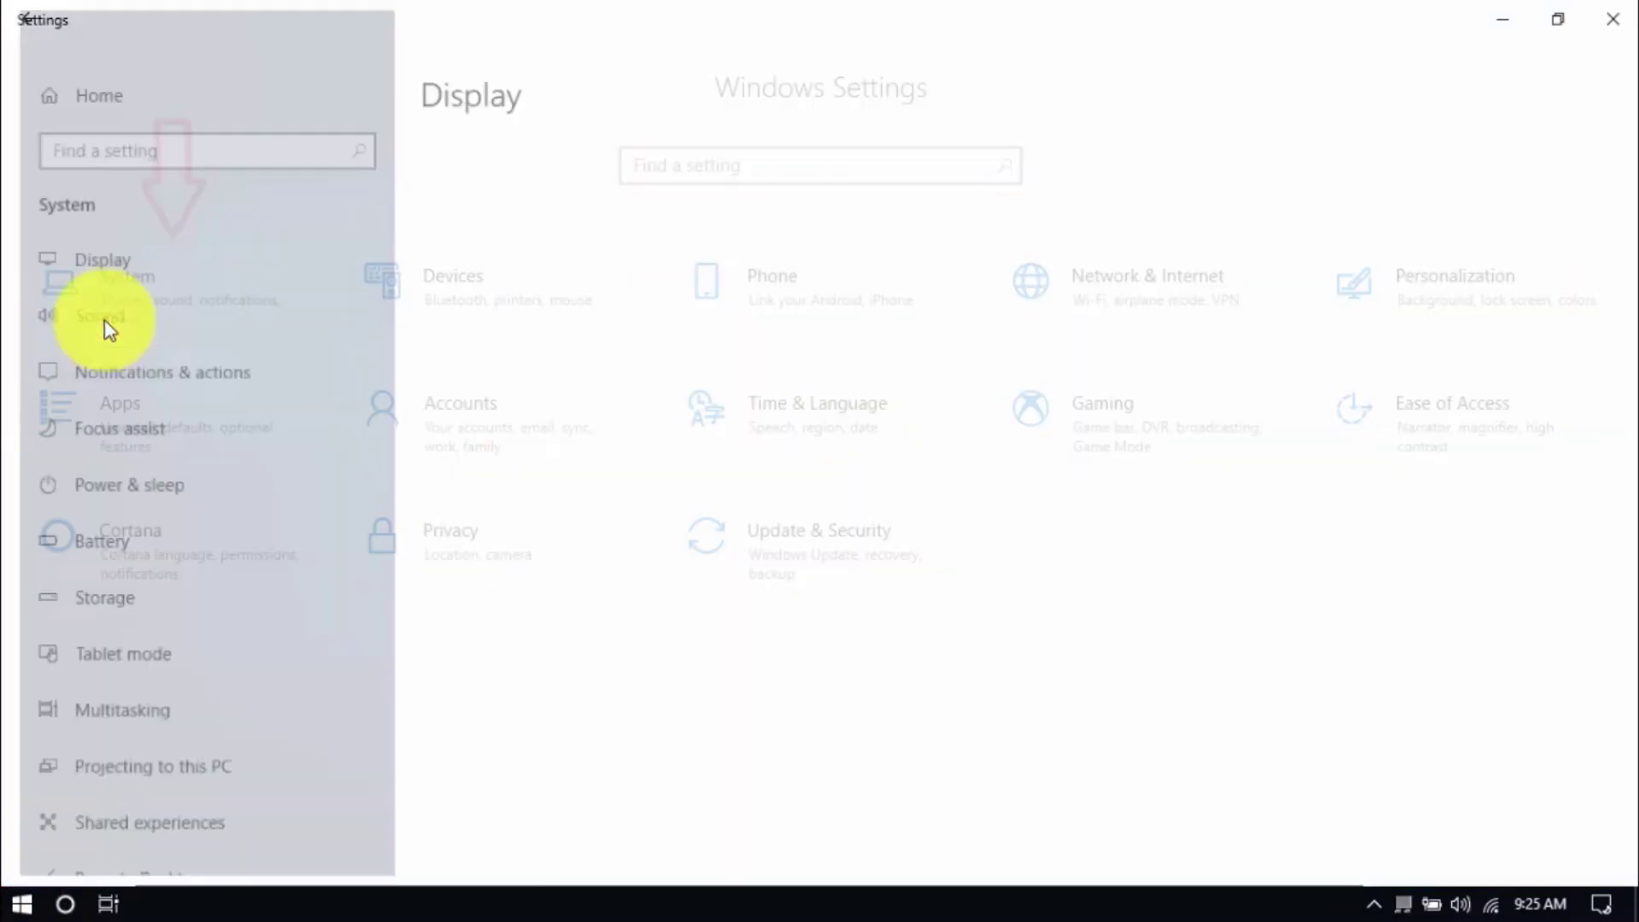
click(142, 495)
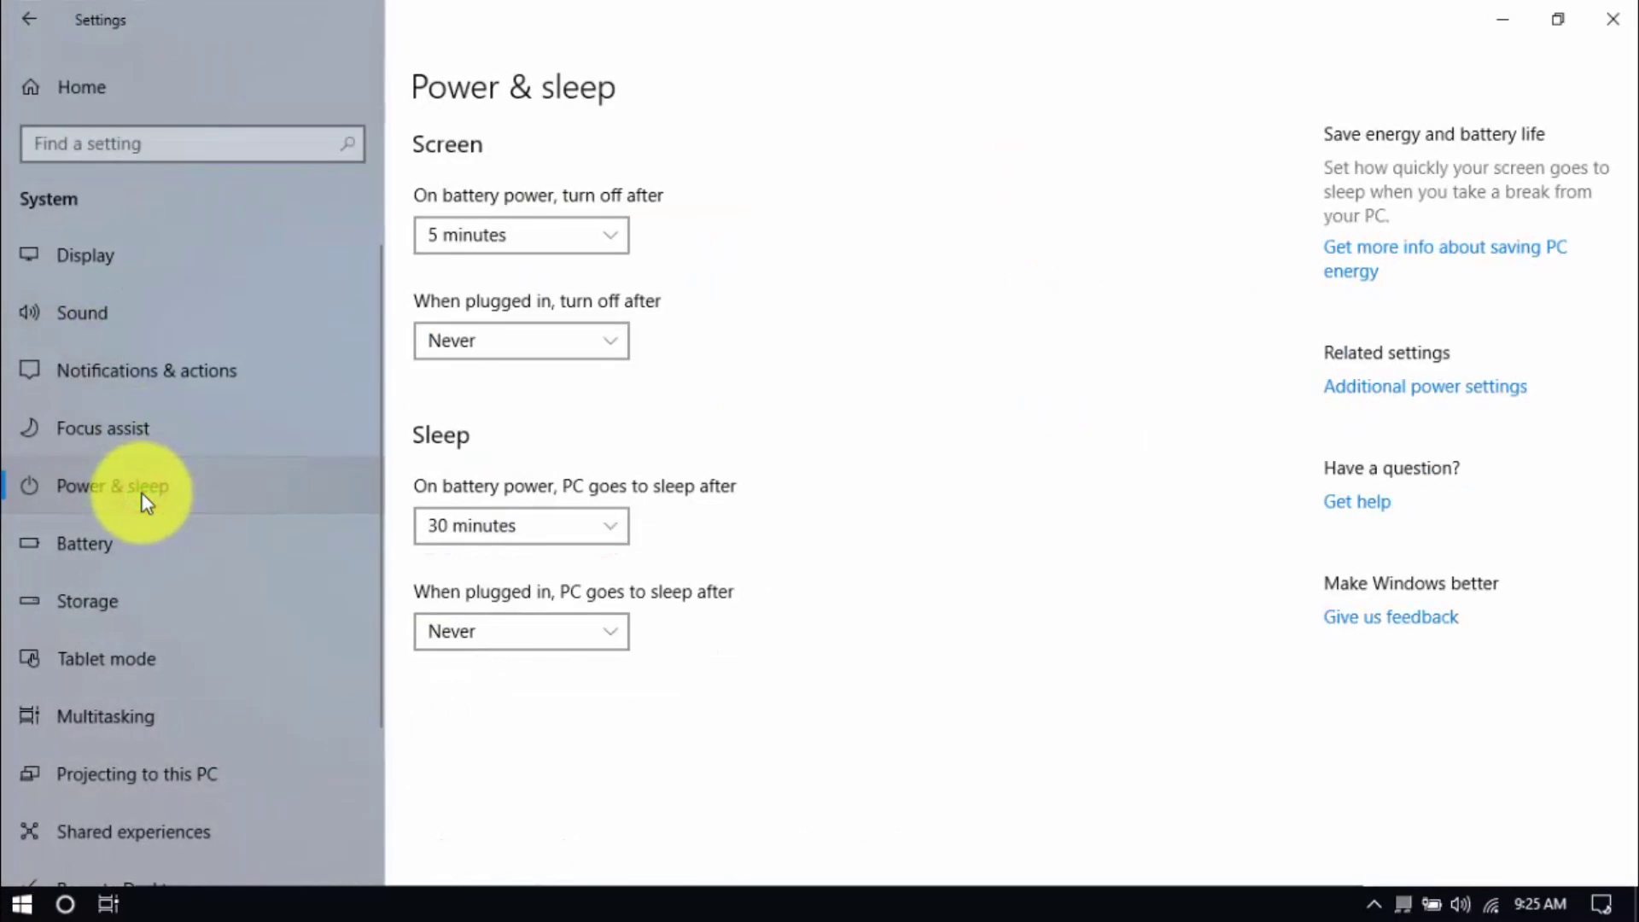
click(1390, 407)
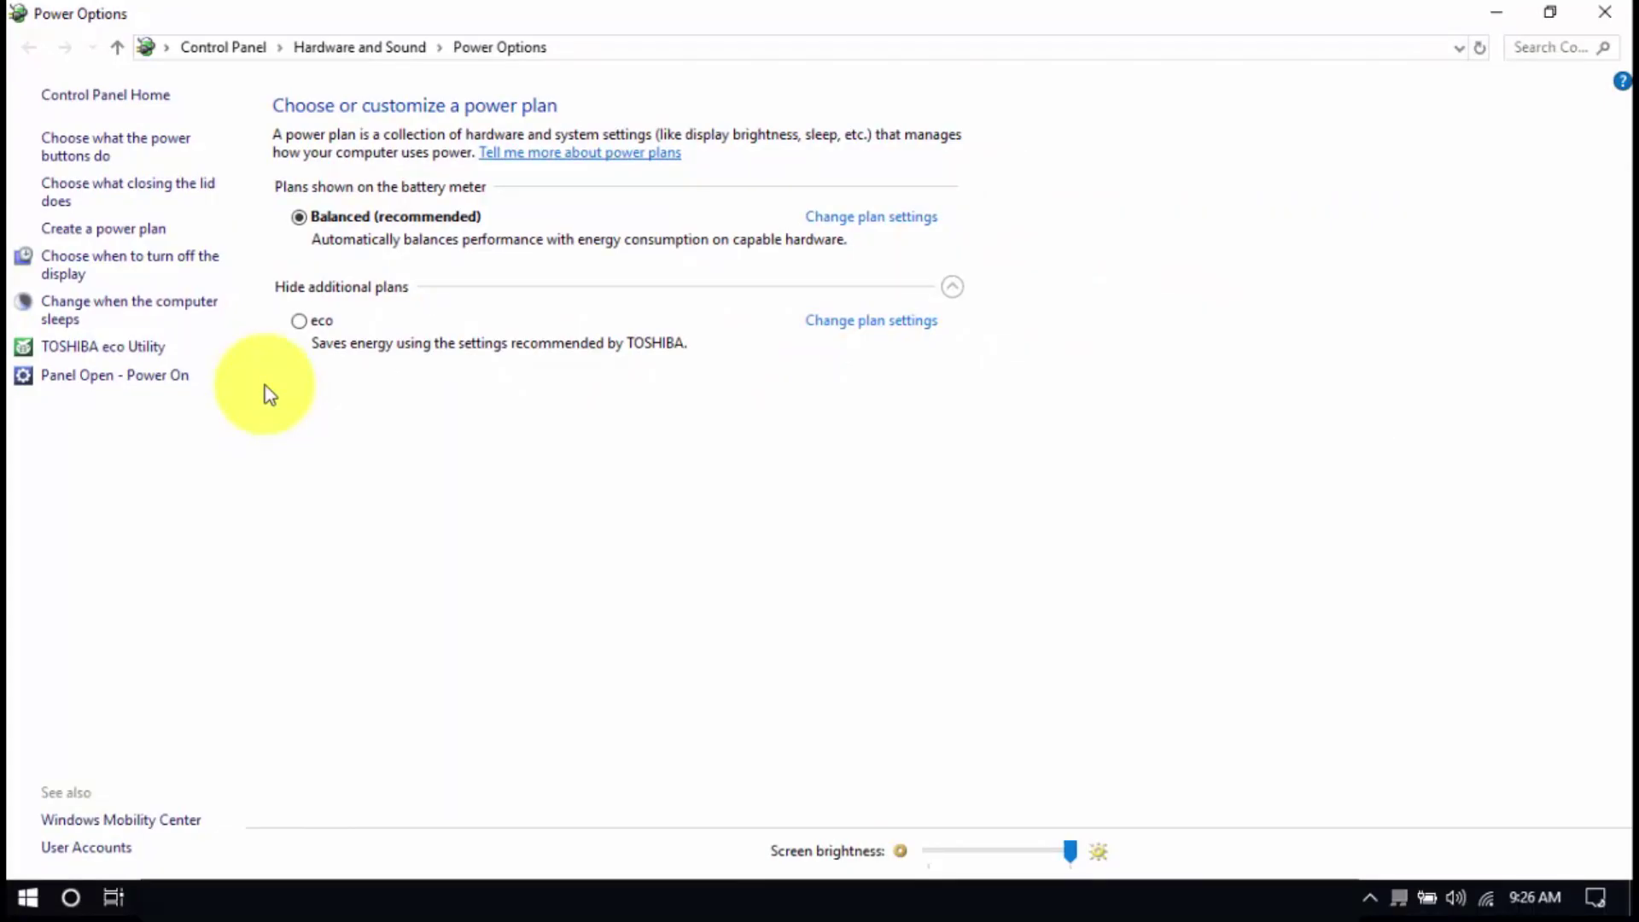
Step: Create a power plan based on High performance, keeping the name My Custom Plan 1
click(139, 229)
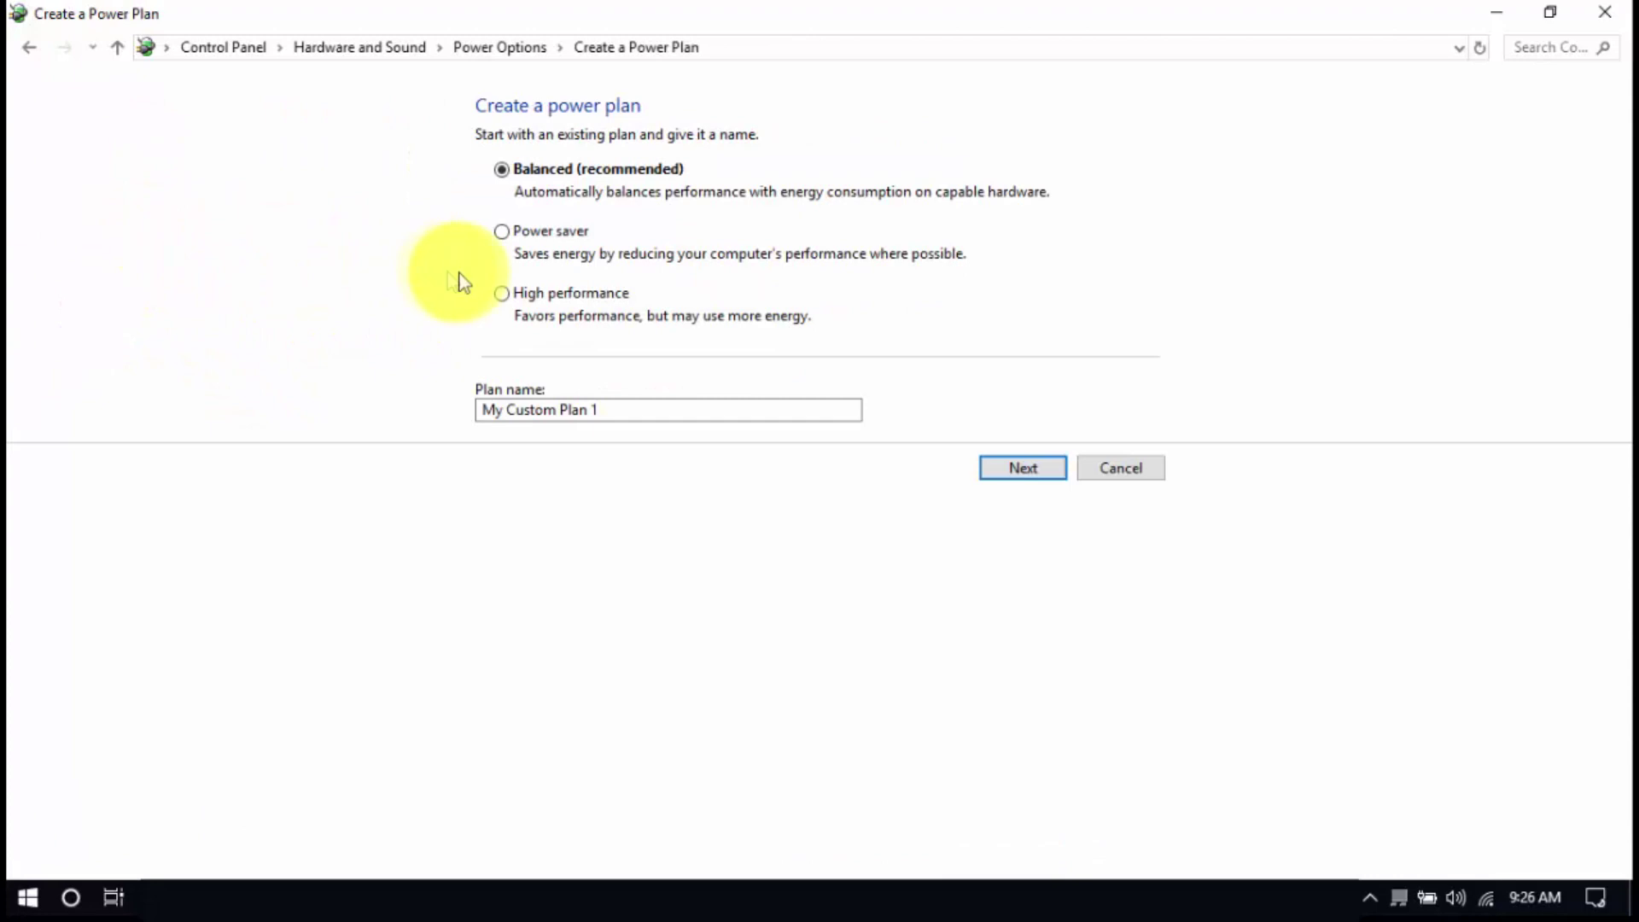
click(502, 293)
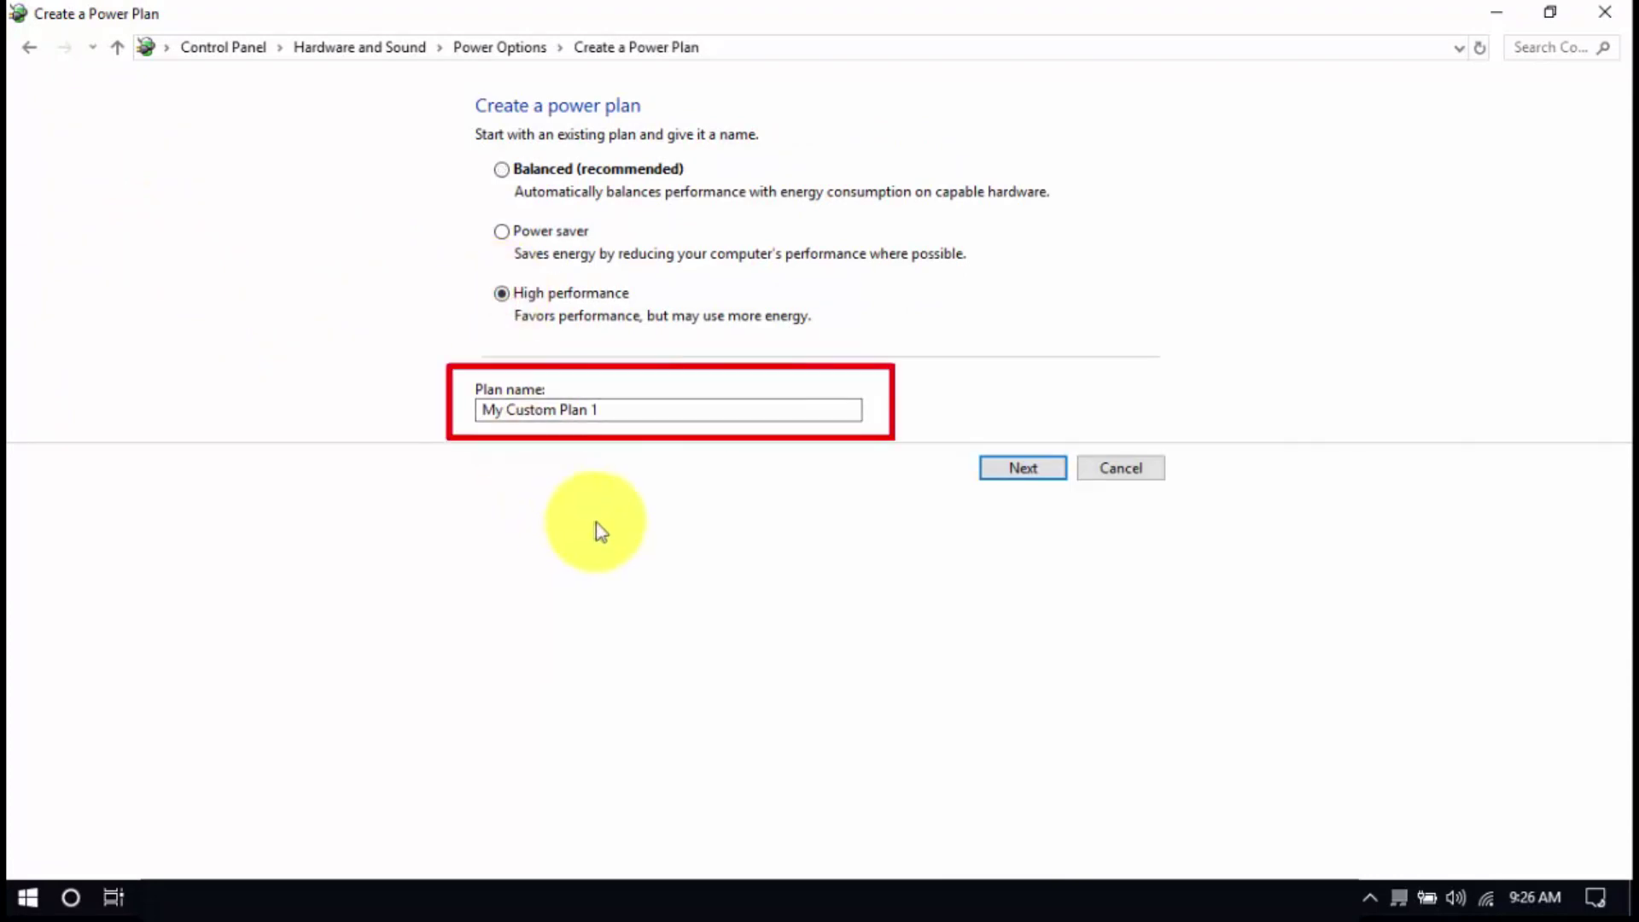
click(987, 470)
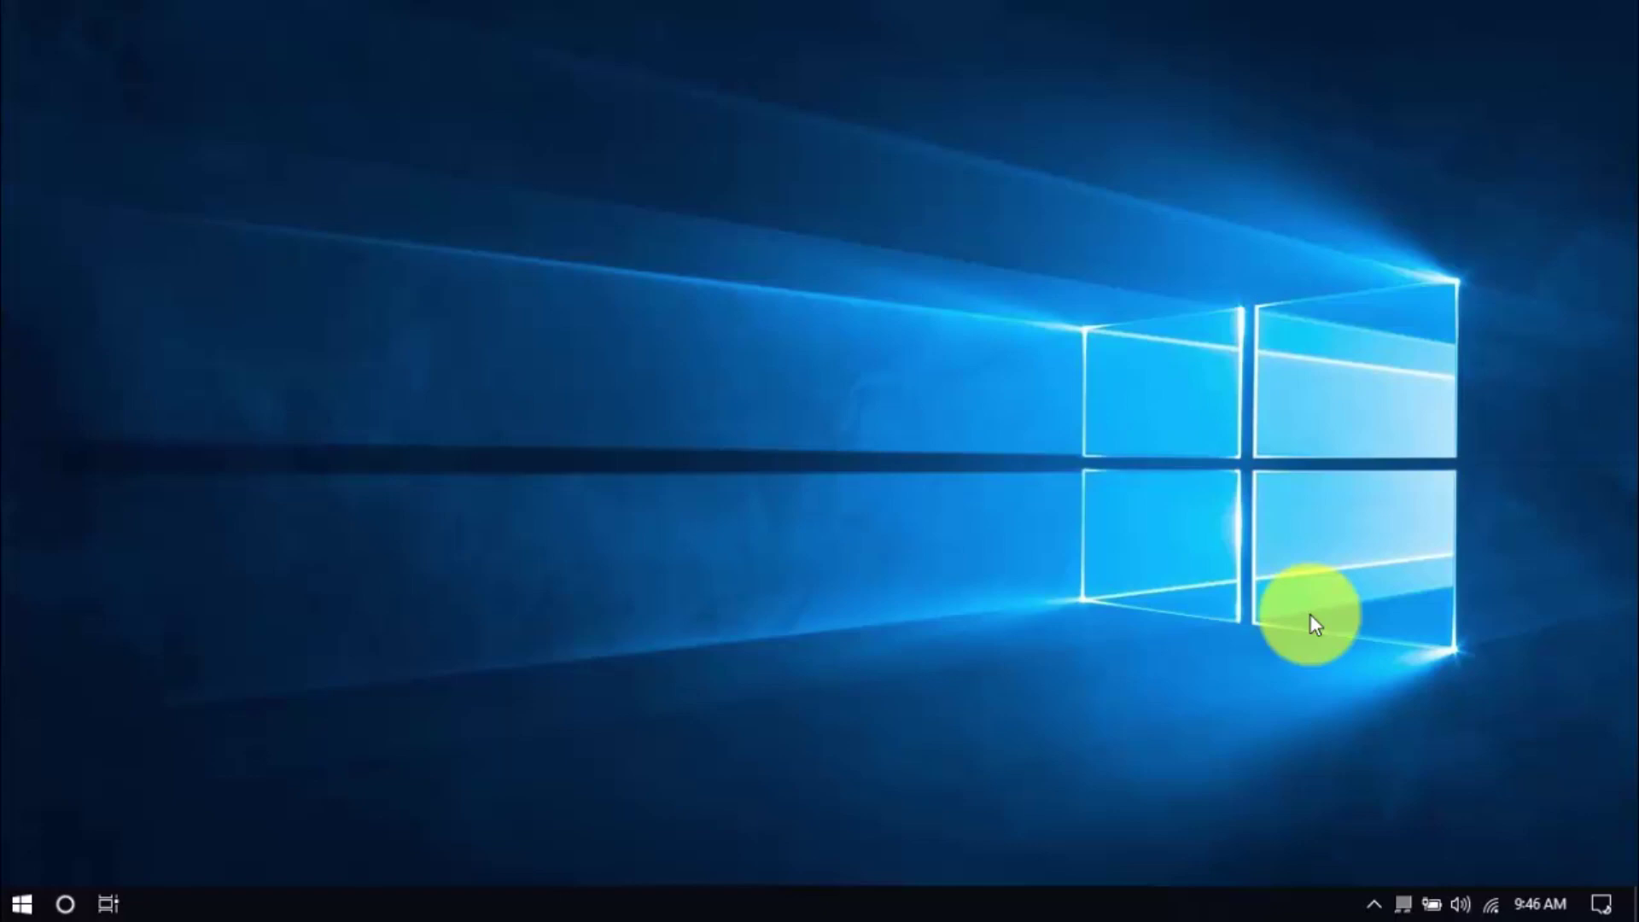
Step: Disable the fourth program in Task Manager's Startup tab
right_click(1308, 894)
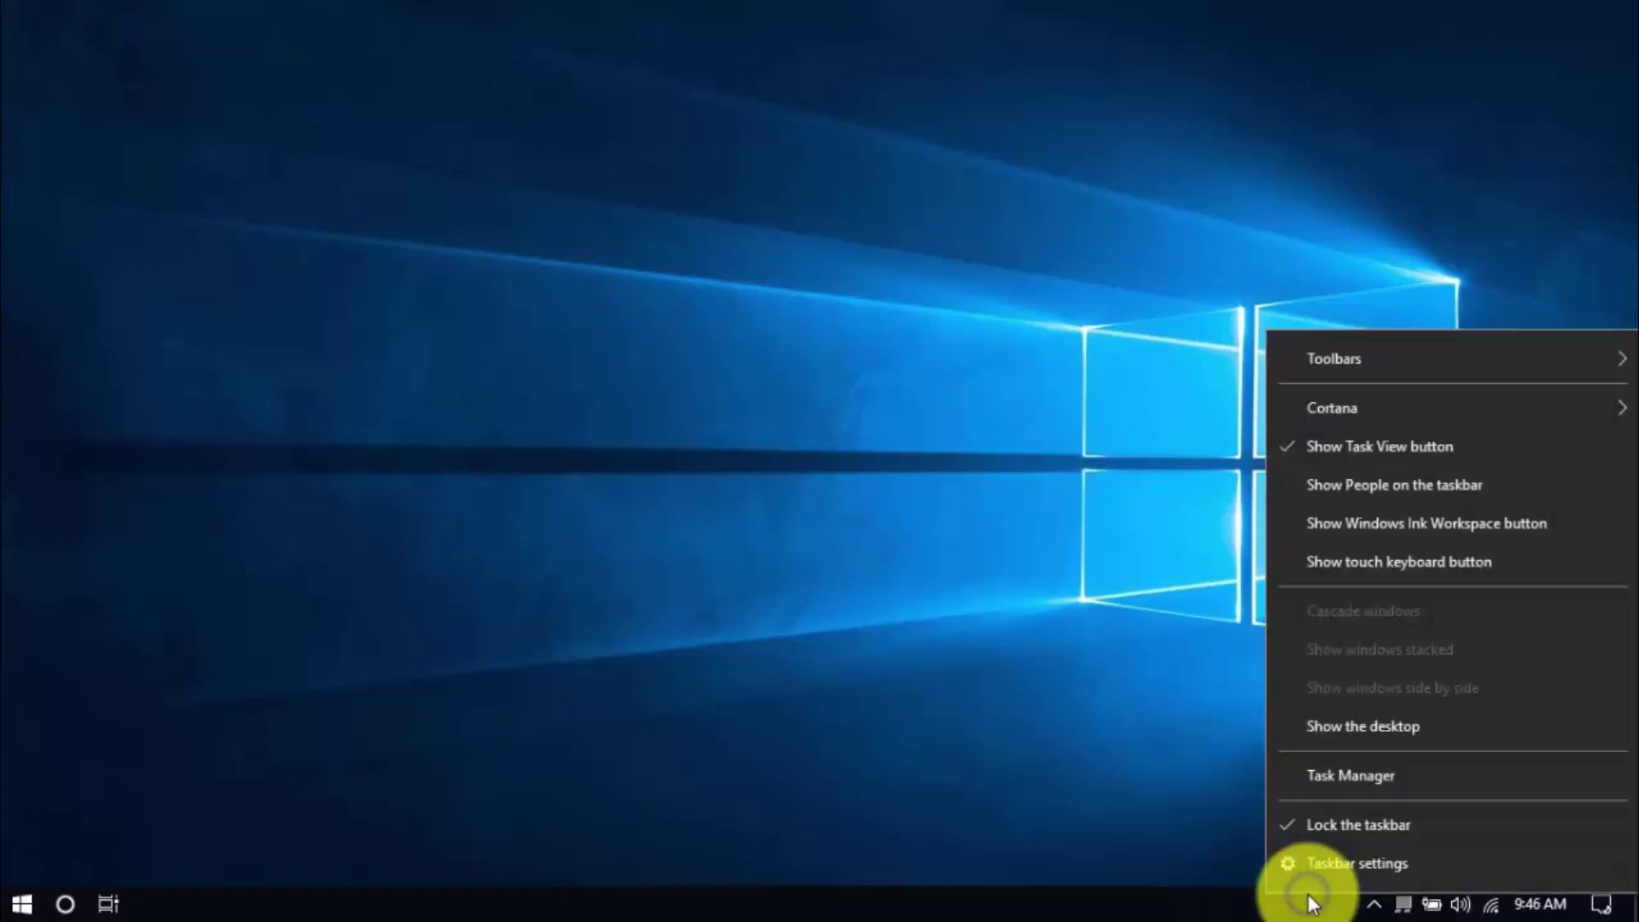
click(1309, 779)
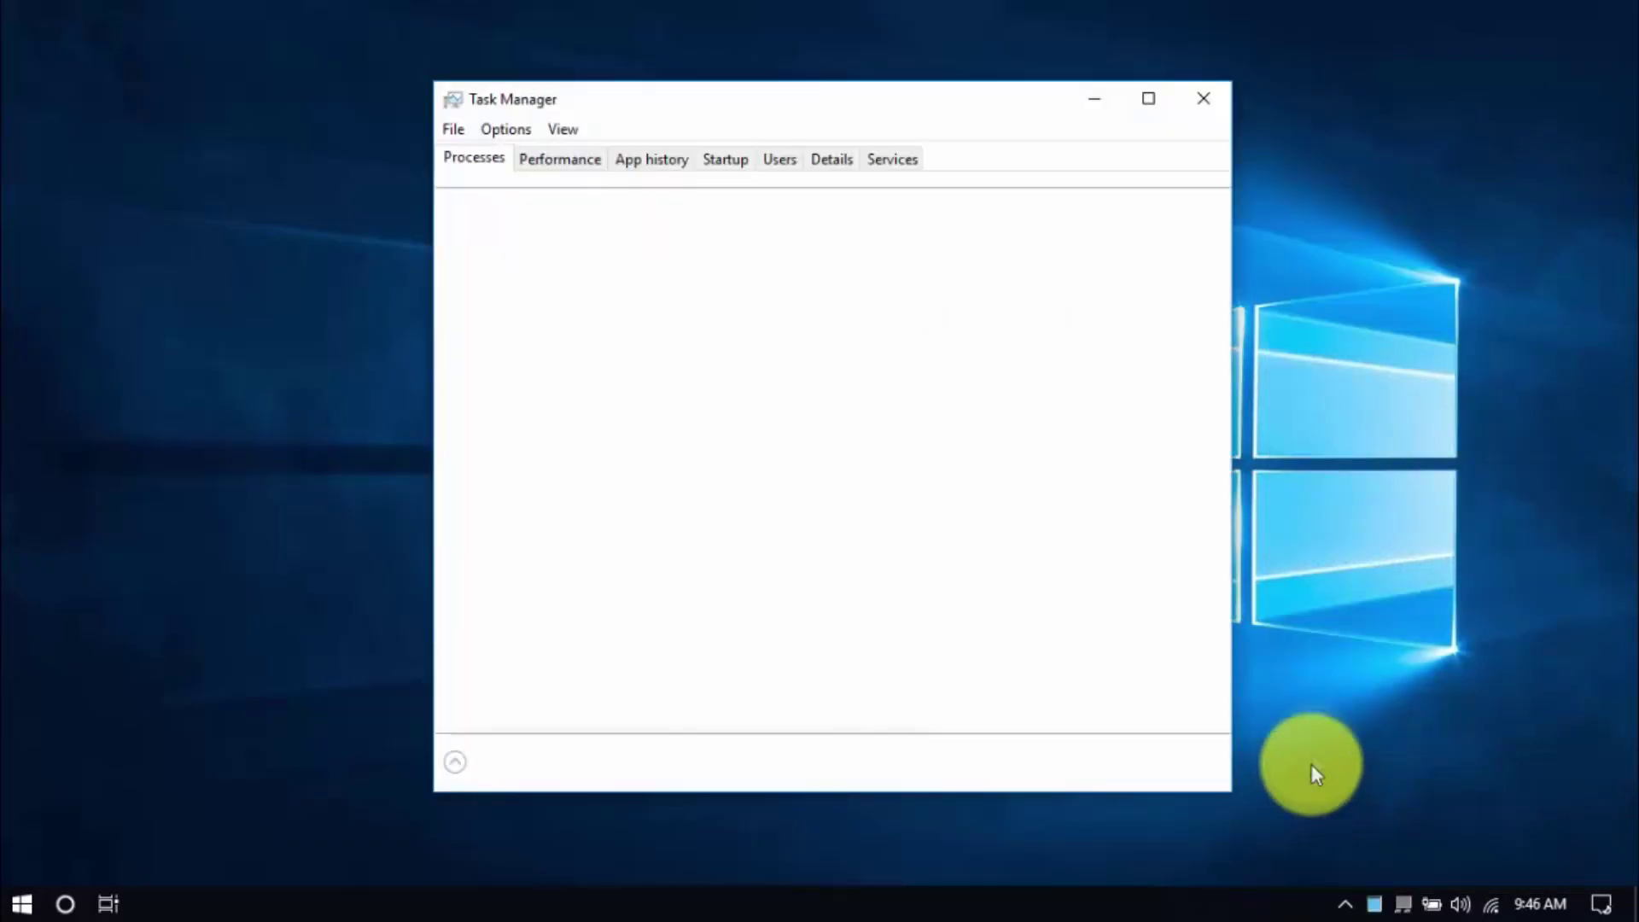
click(730, 159)
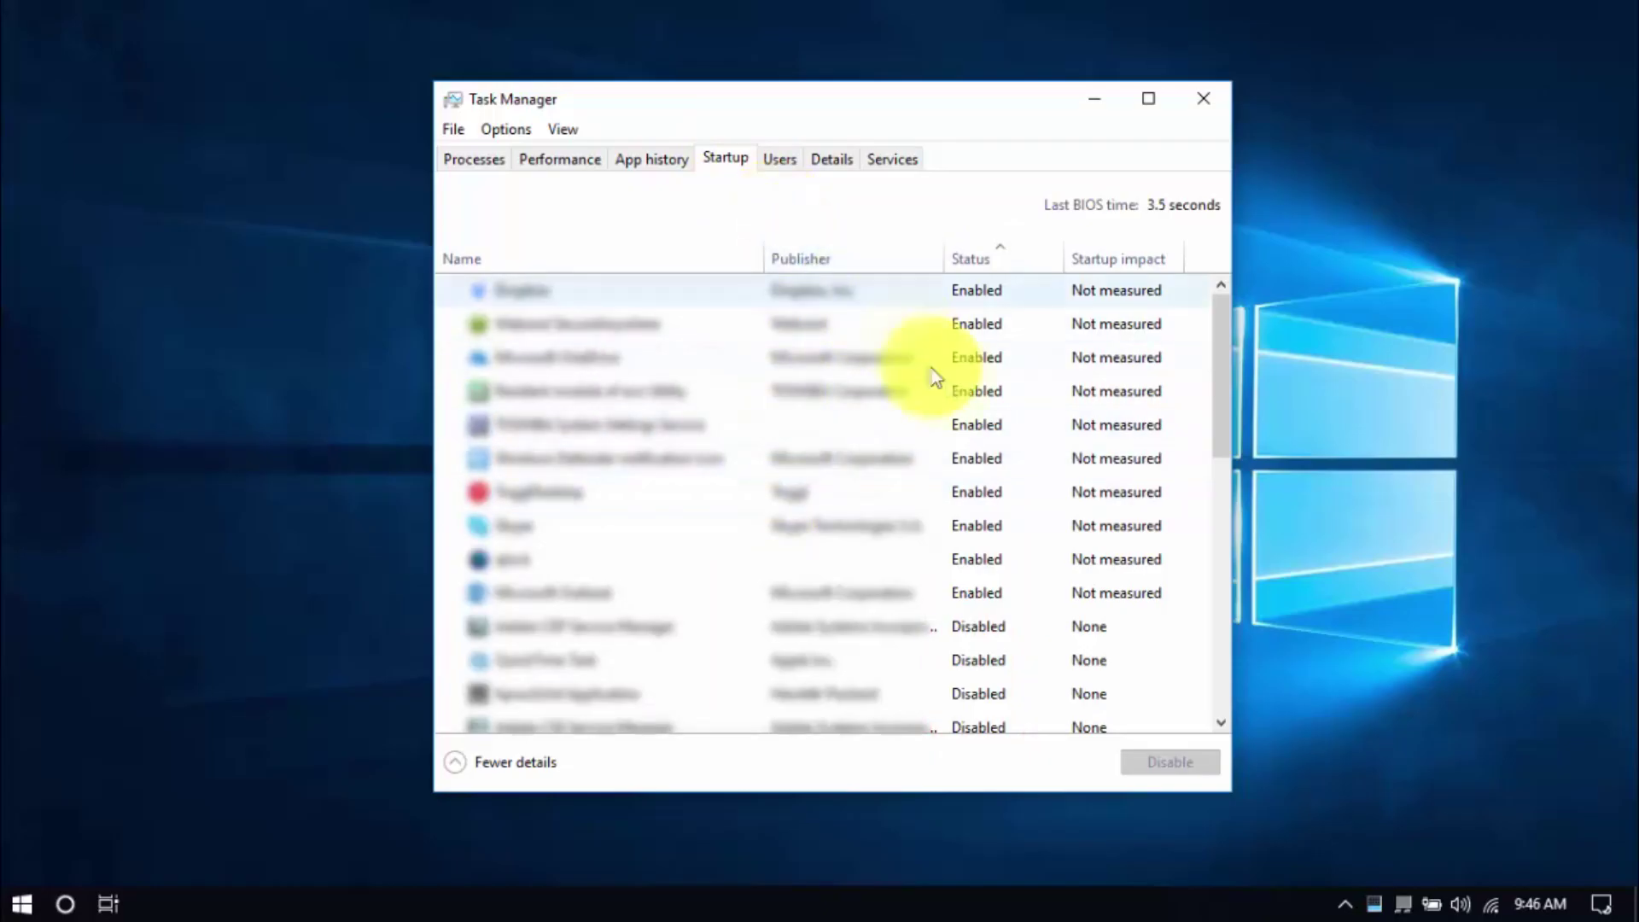
right_click(949, 388)
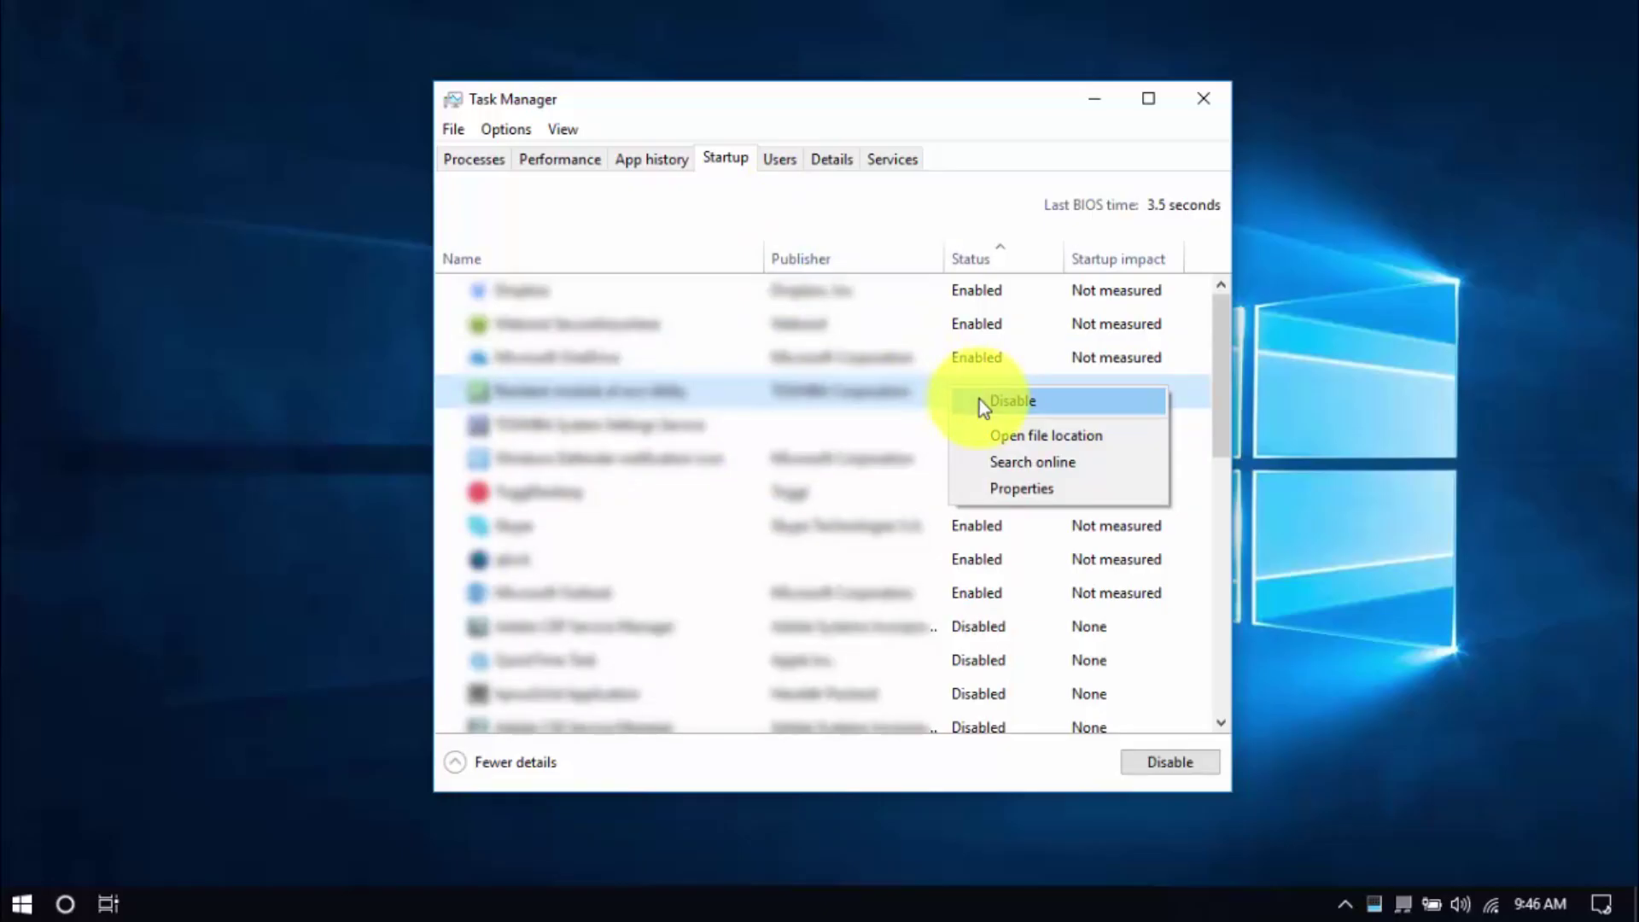
click(903, 394)
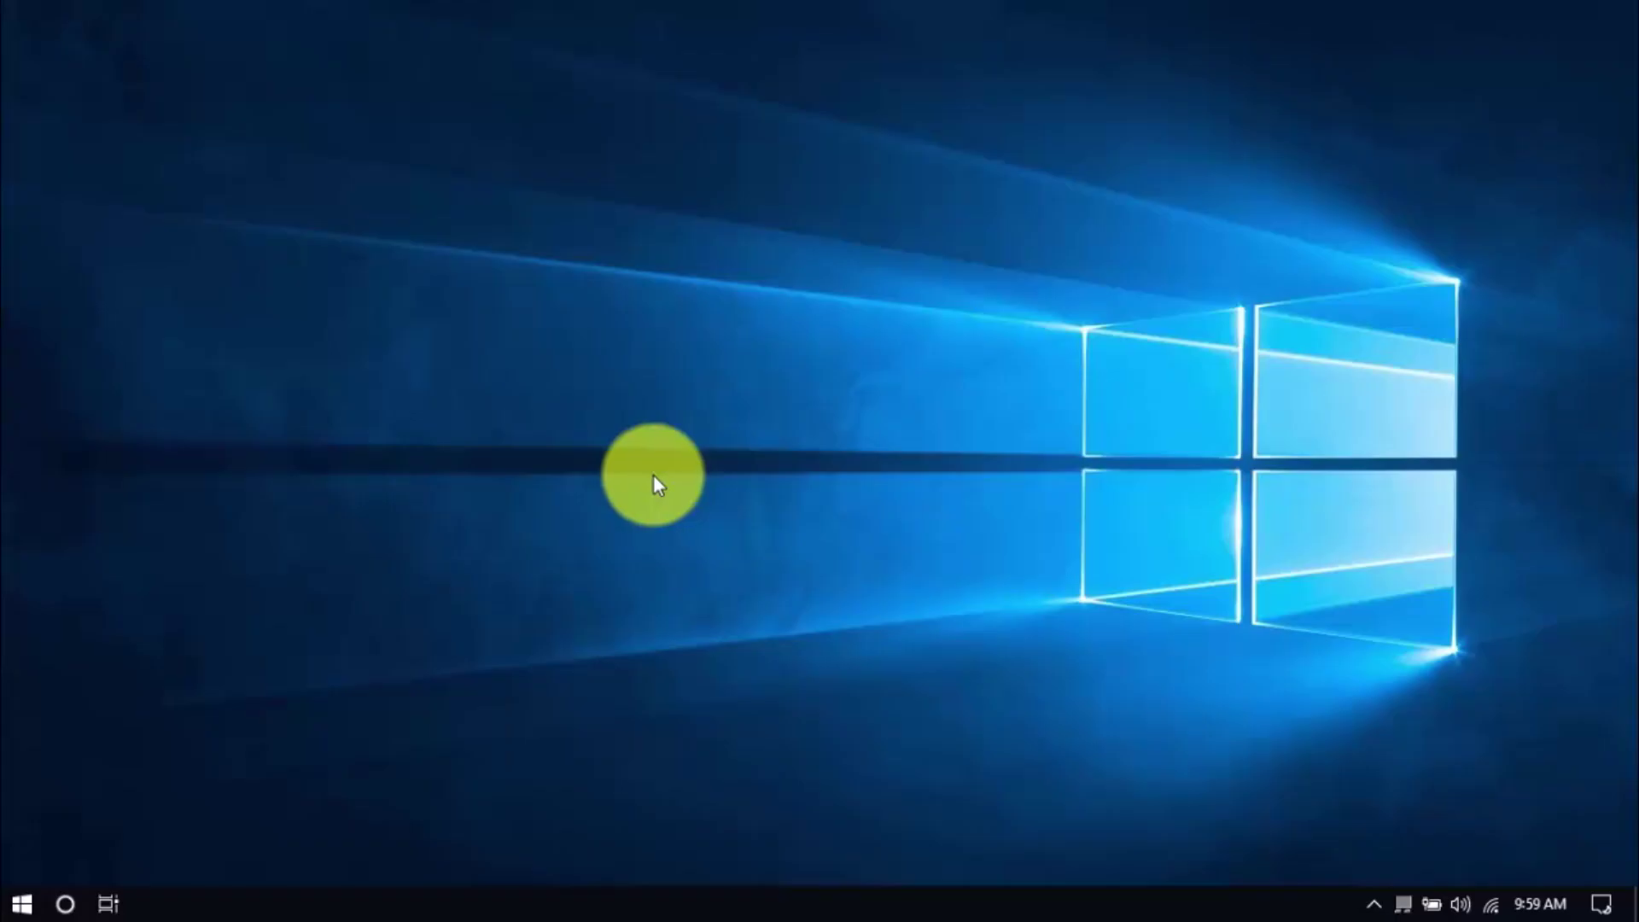
Step: Go to Settings > Personalization > Colors and scroll down to Transparency effects
click(19, 907)
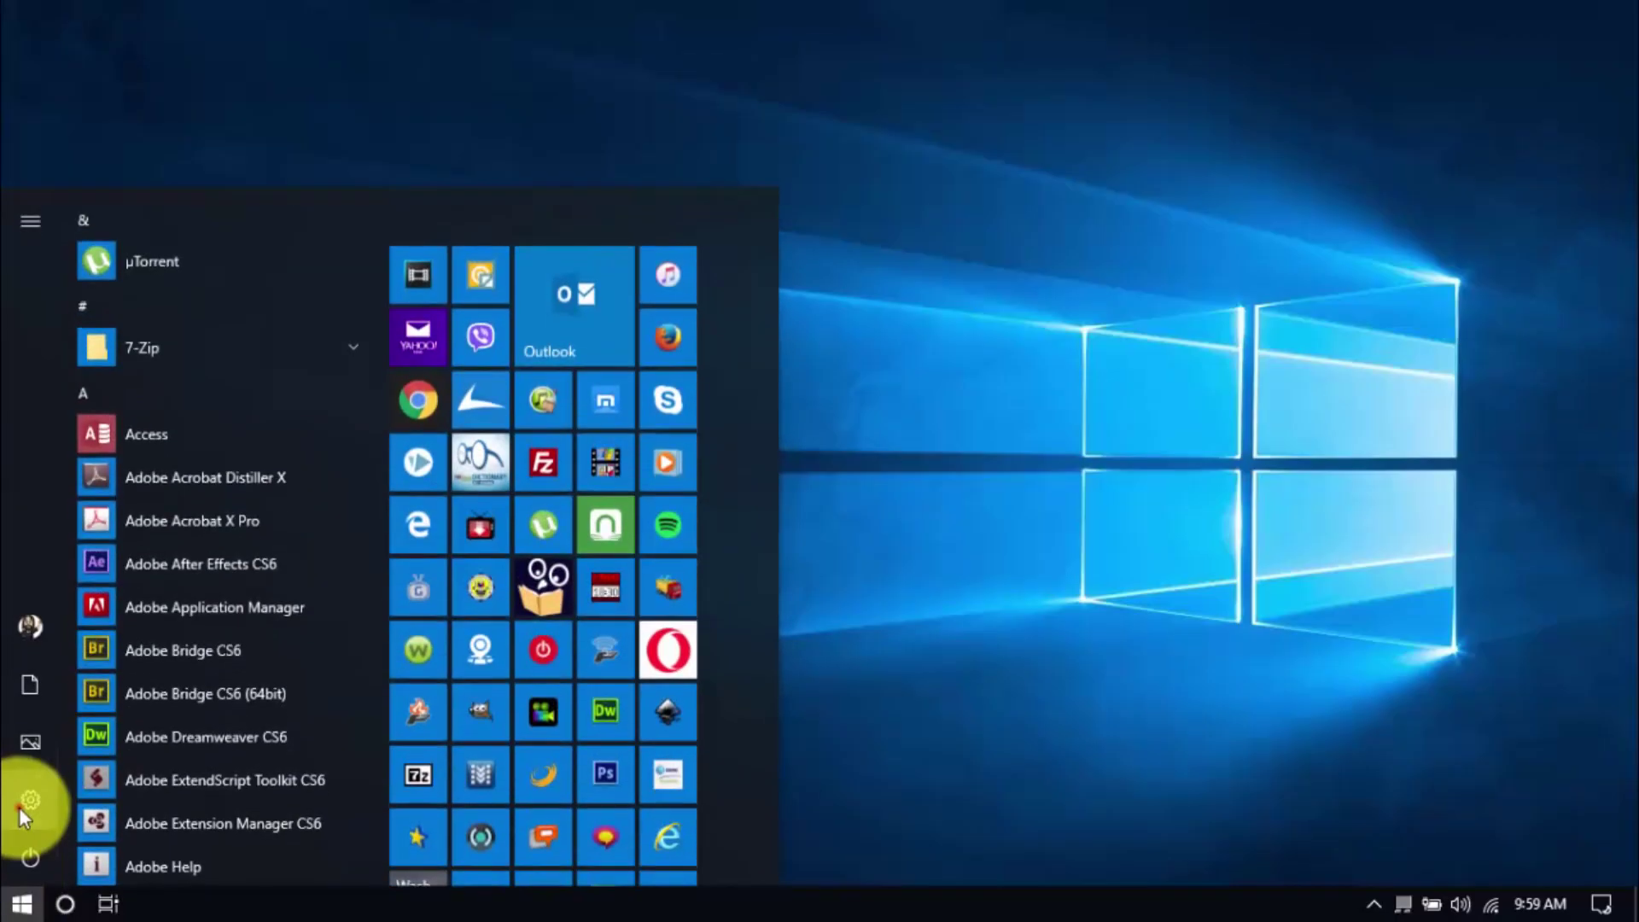
click(30, 808)
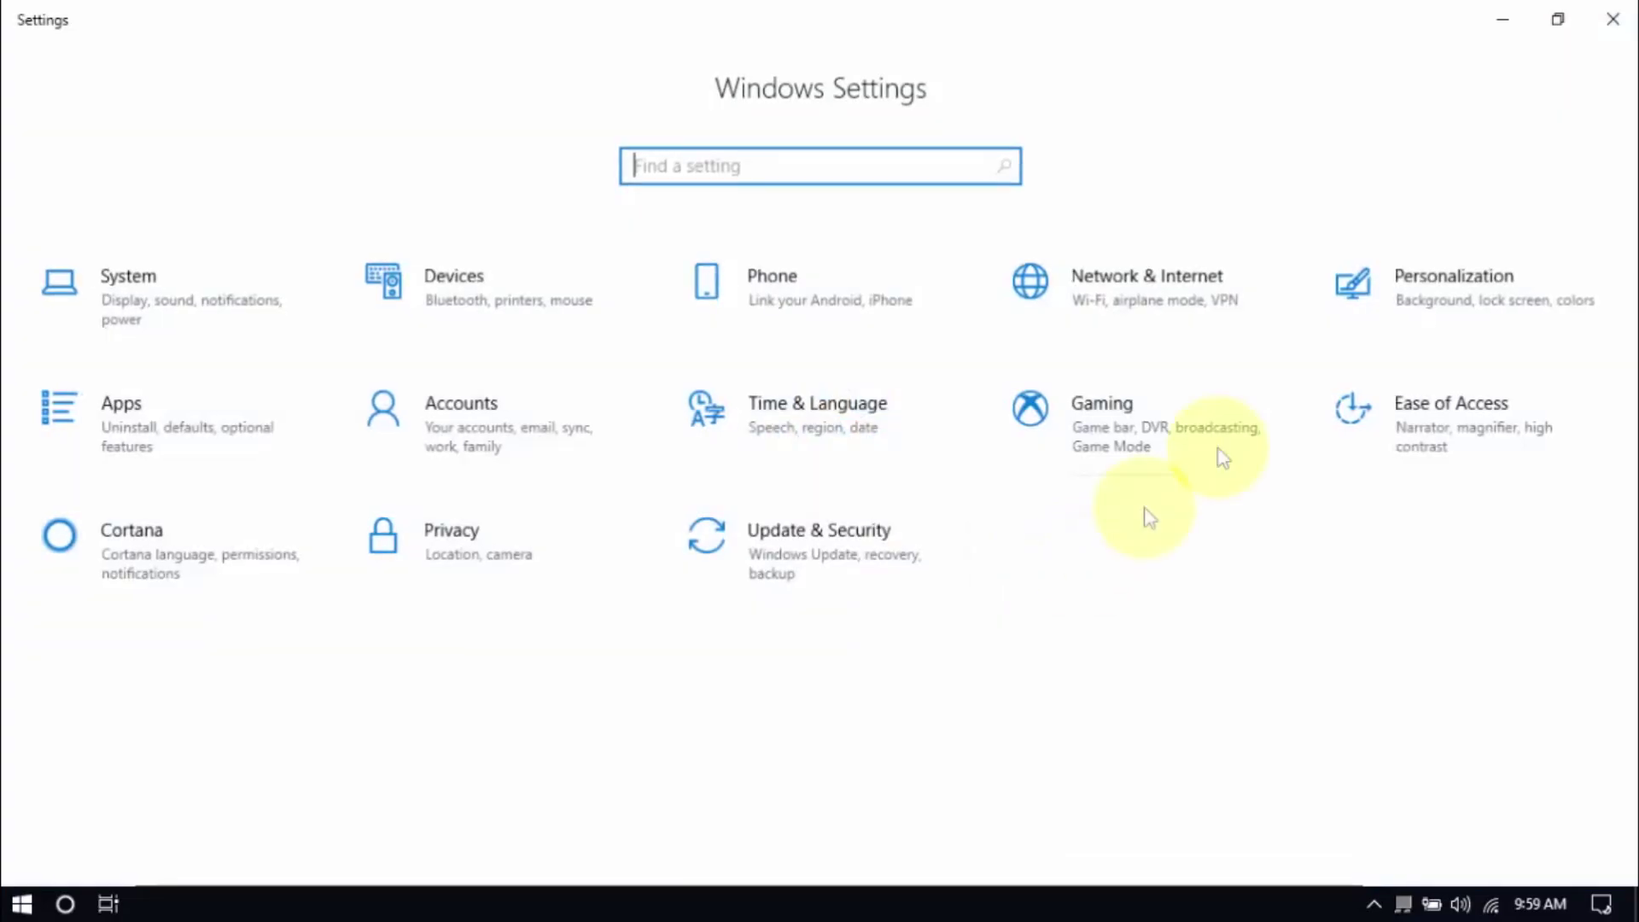
click(1443, 316)
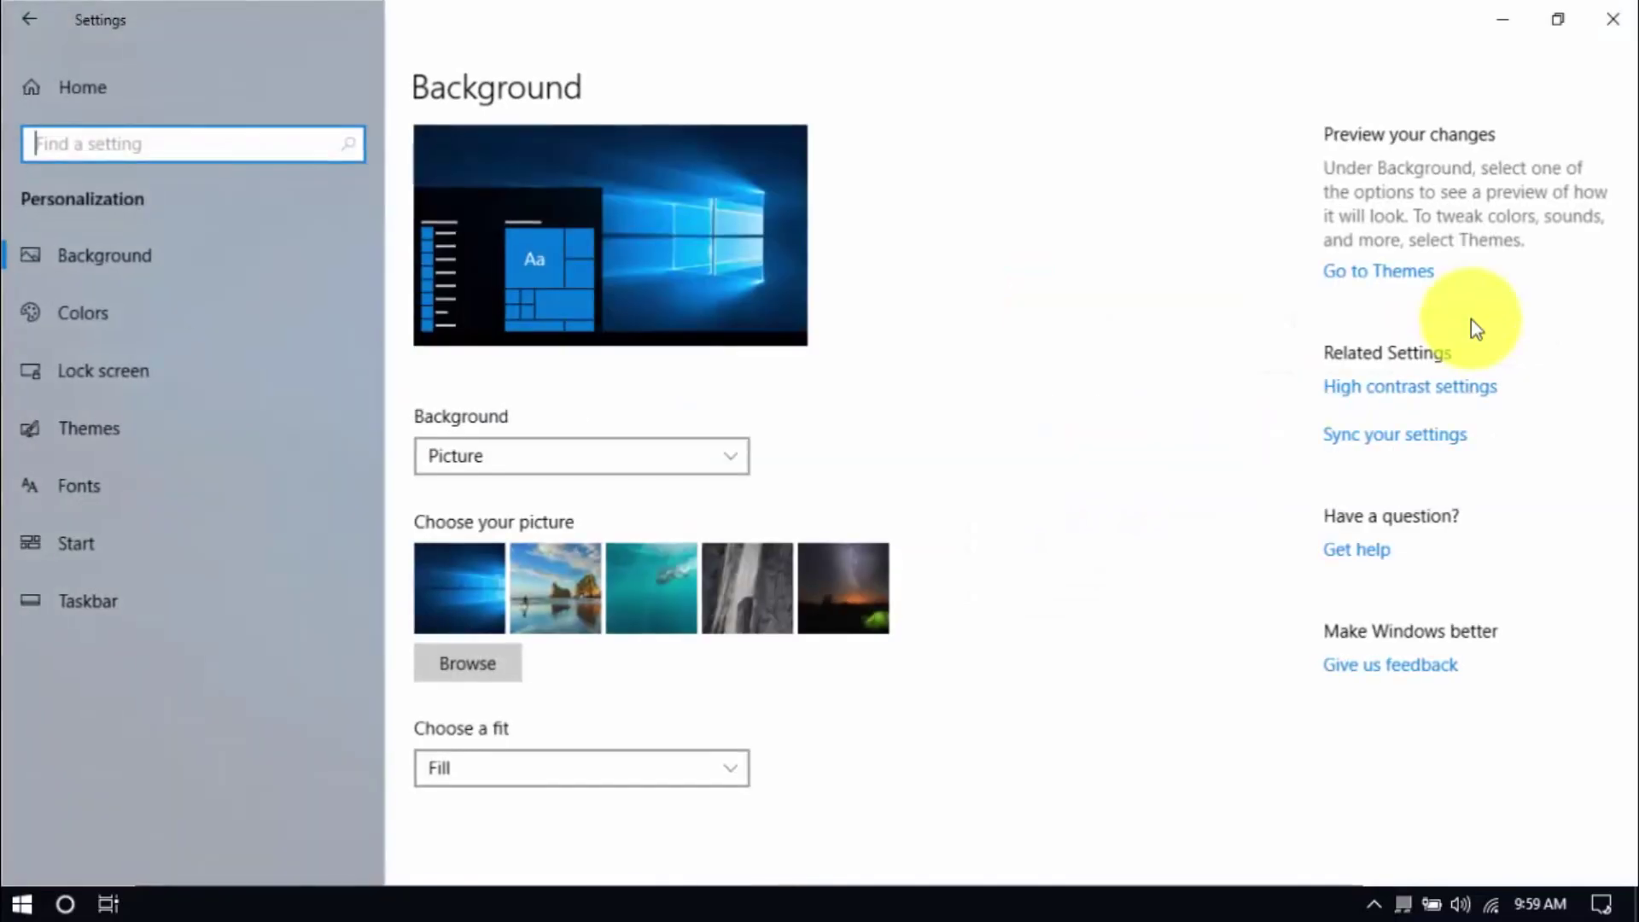
click(155, 318)
scroll(1038, 565, down, 5)
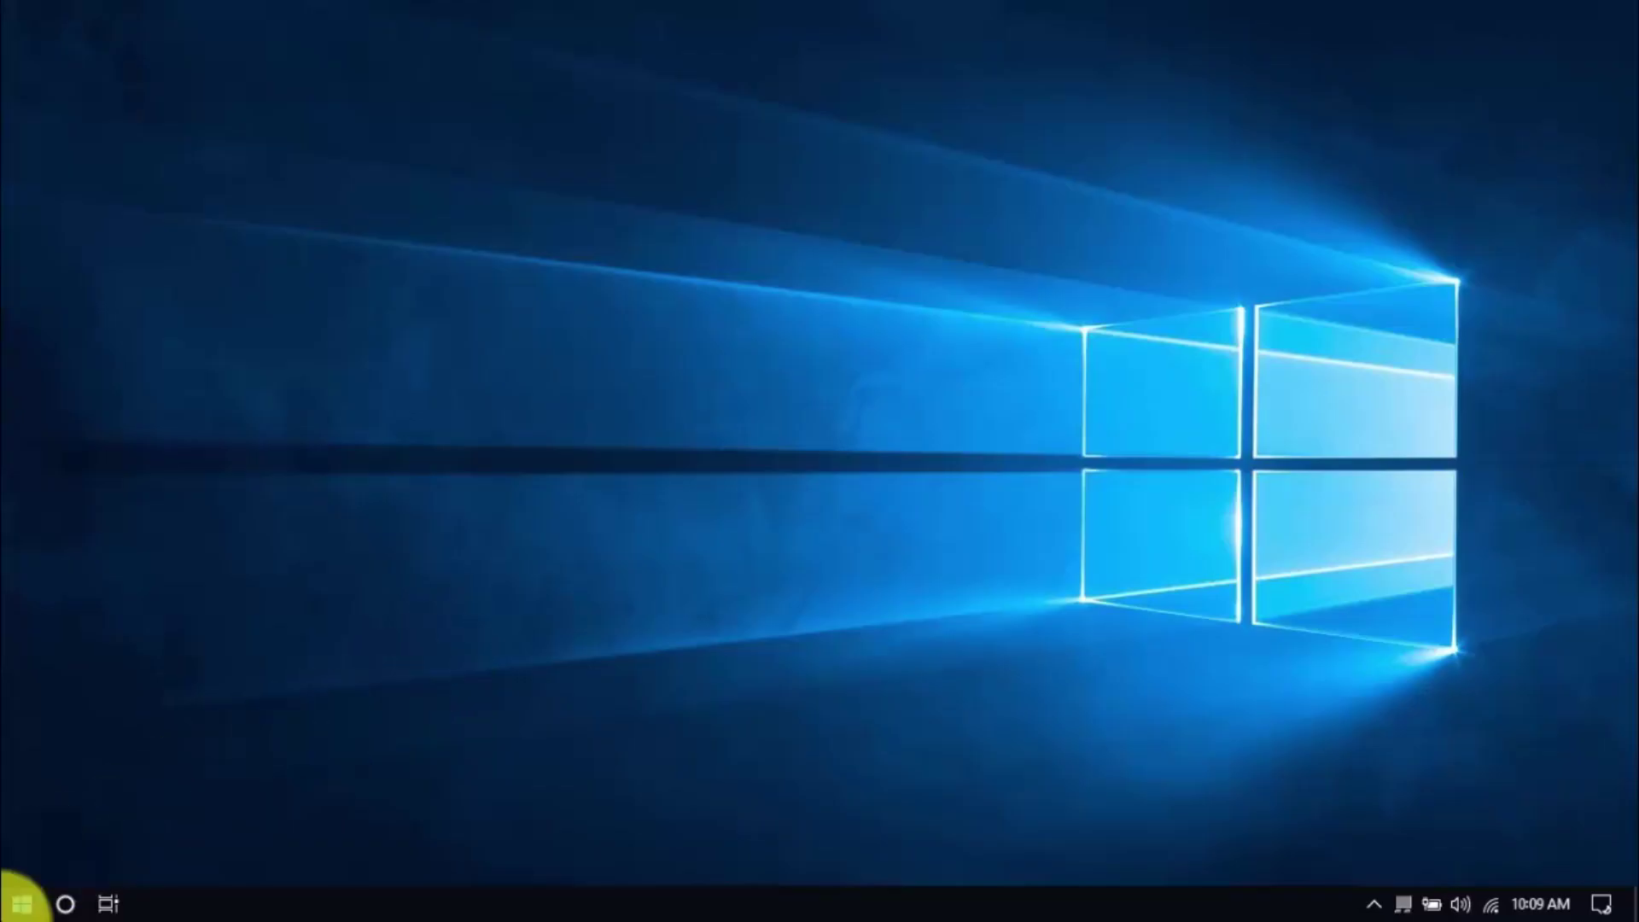
Step: Launch Defragment and Optimize Drives by searching 'defrag' from Start
click(17, 905)
text(def)
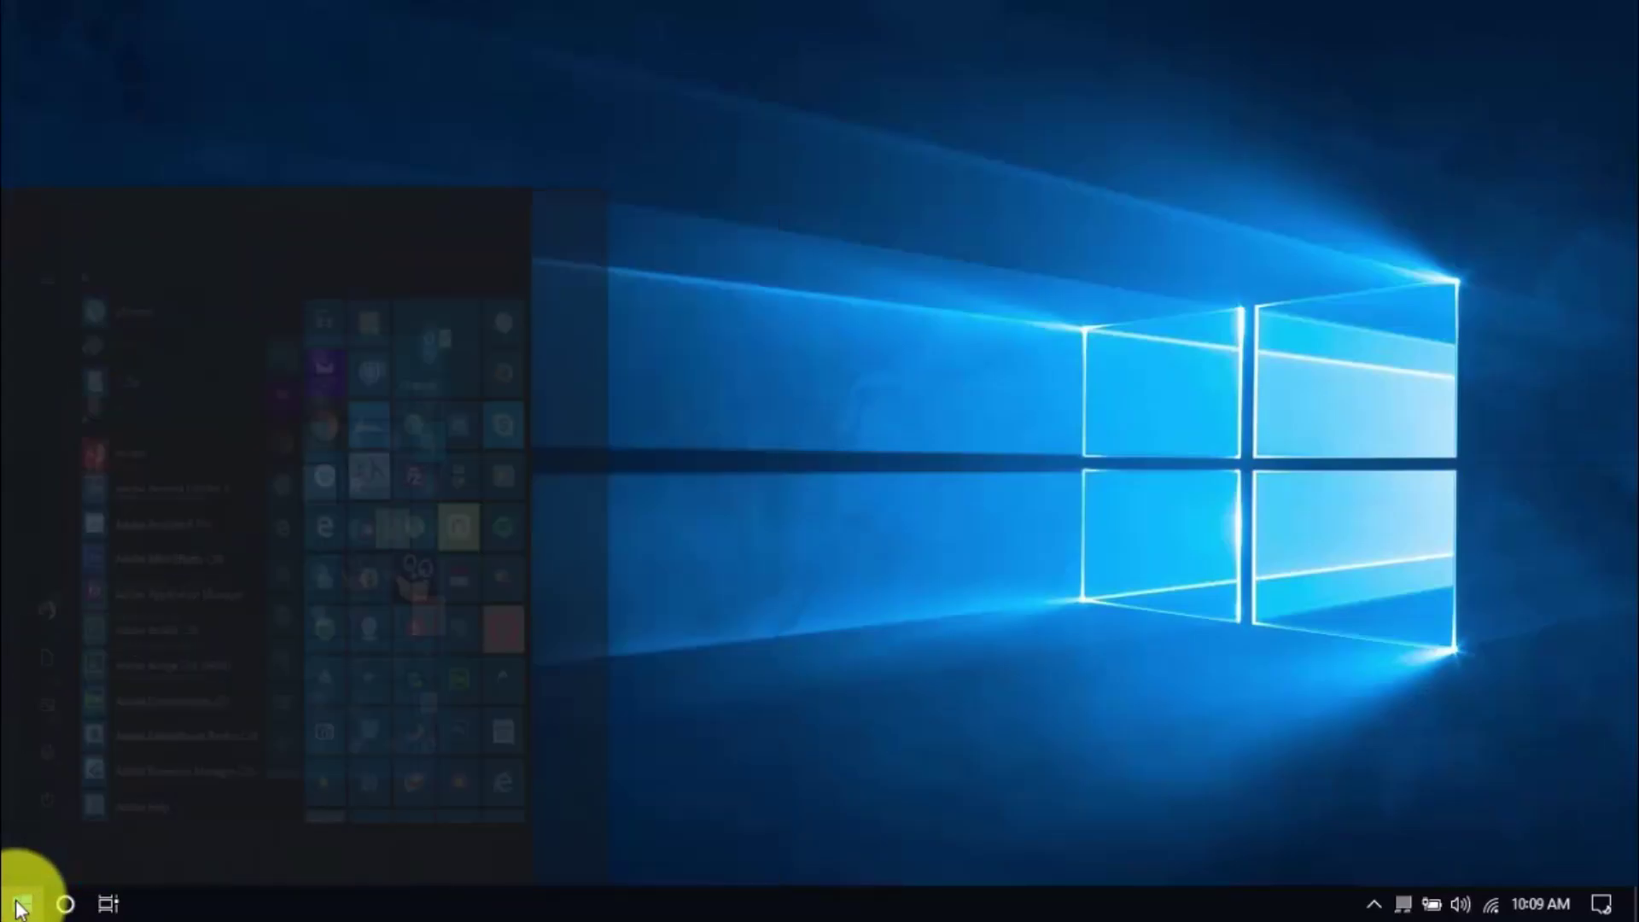
text(rag)
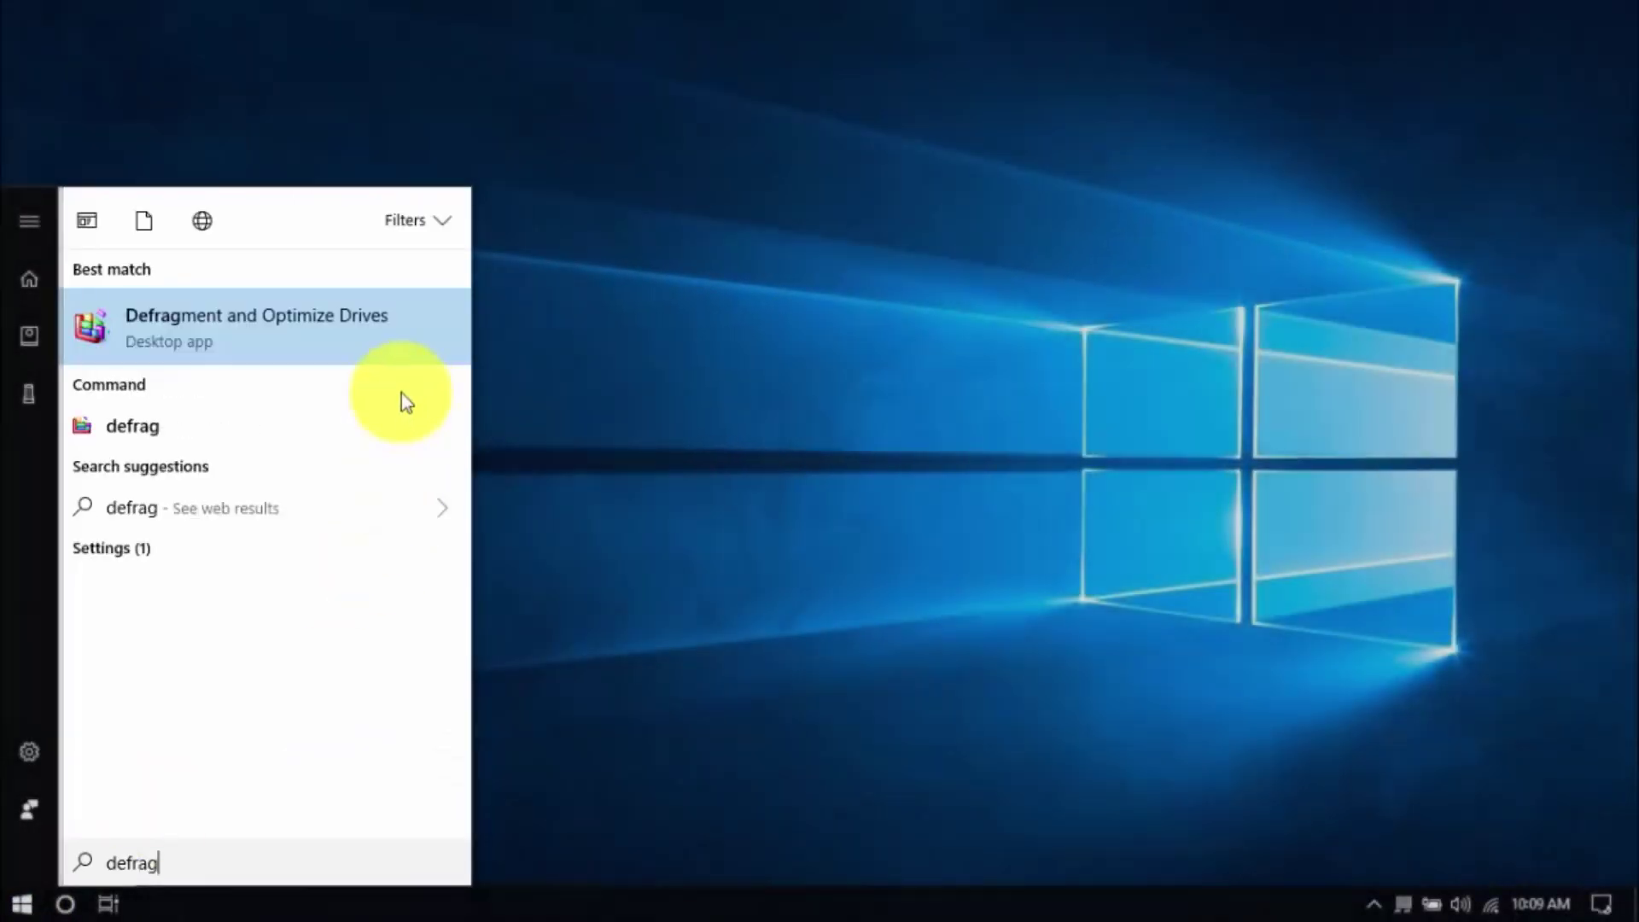
key(Return)
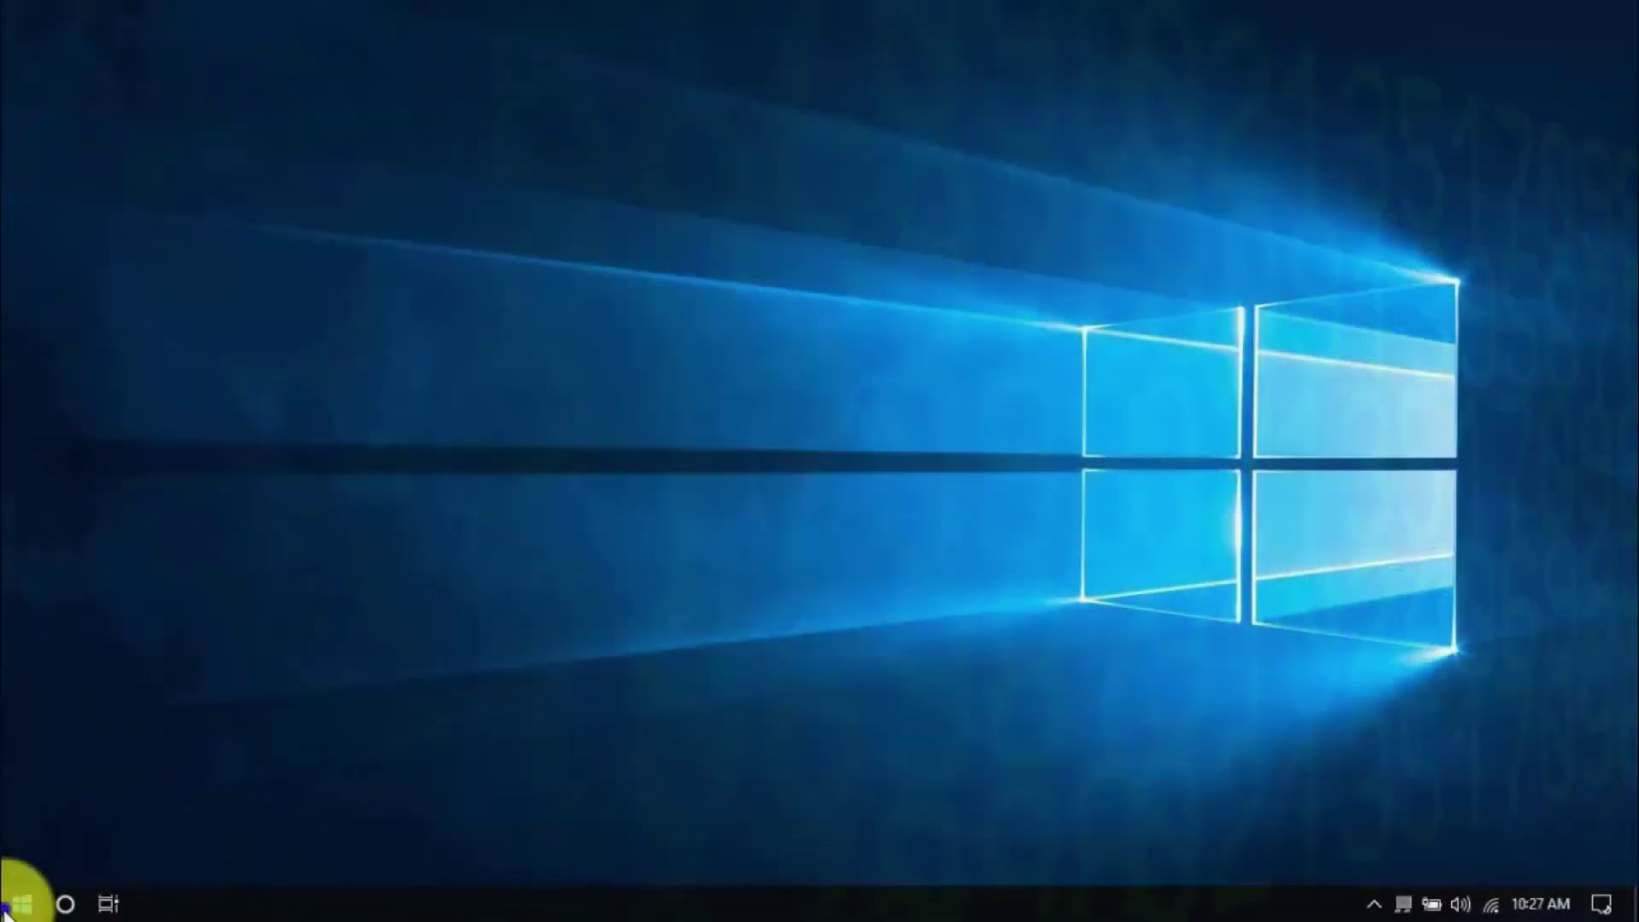
right_click(19, 903)
Step: Open the %temp% folder through Run and delete all 57 items in it
click(80, 789)
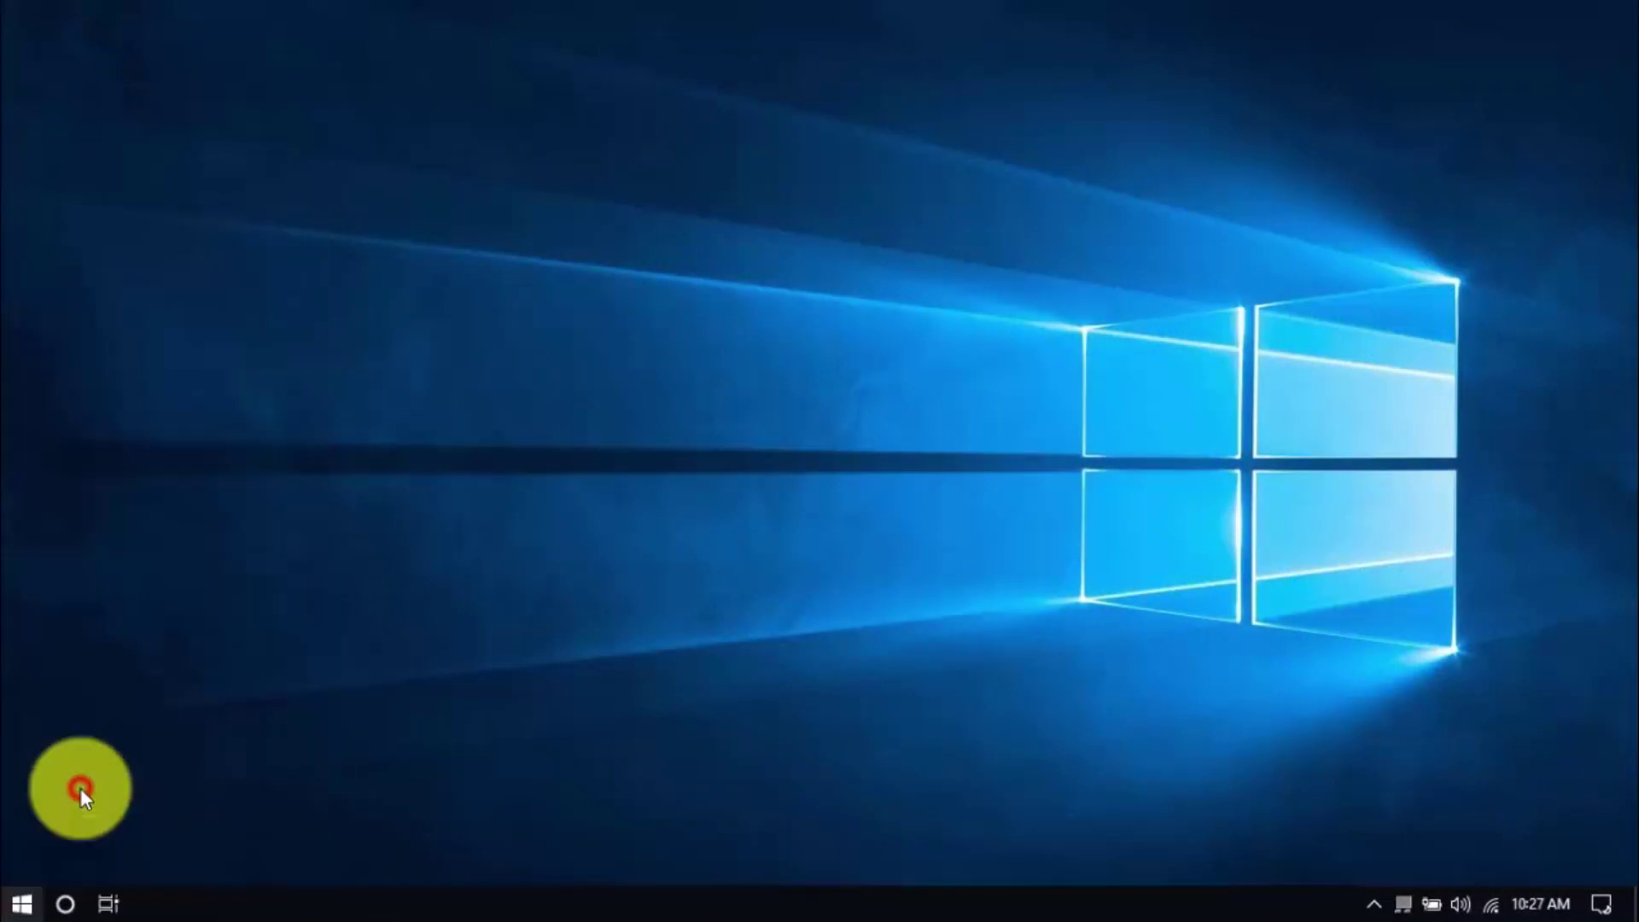
text(%temp%)
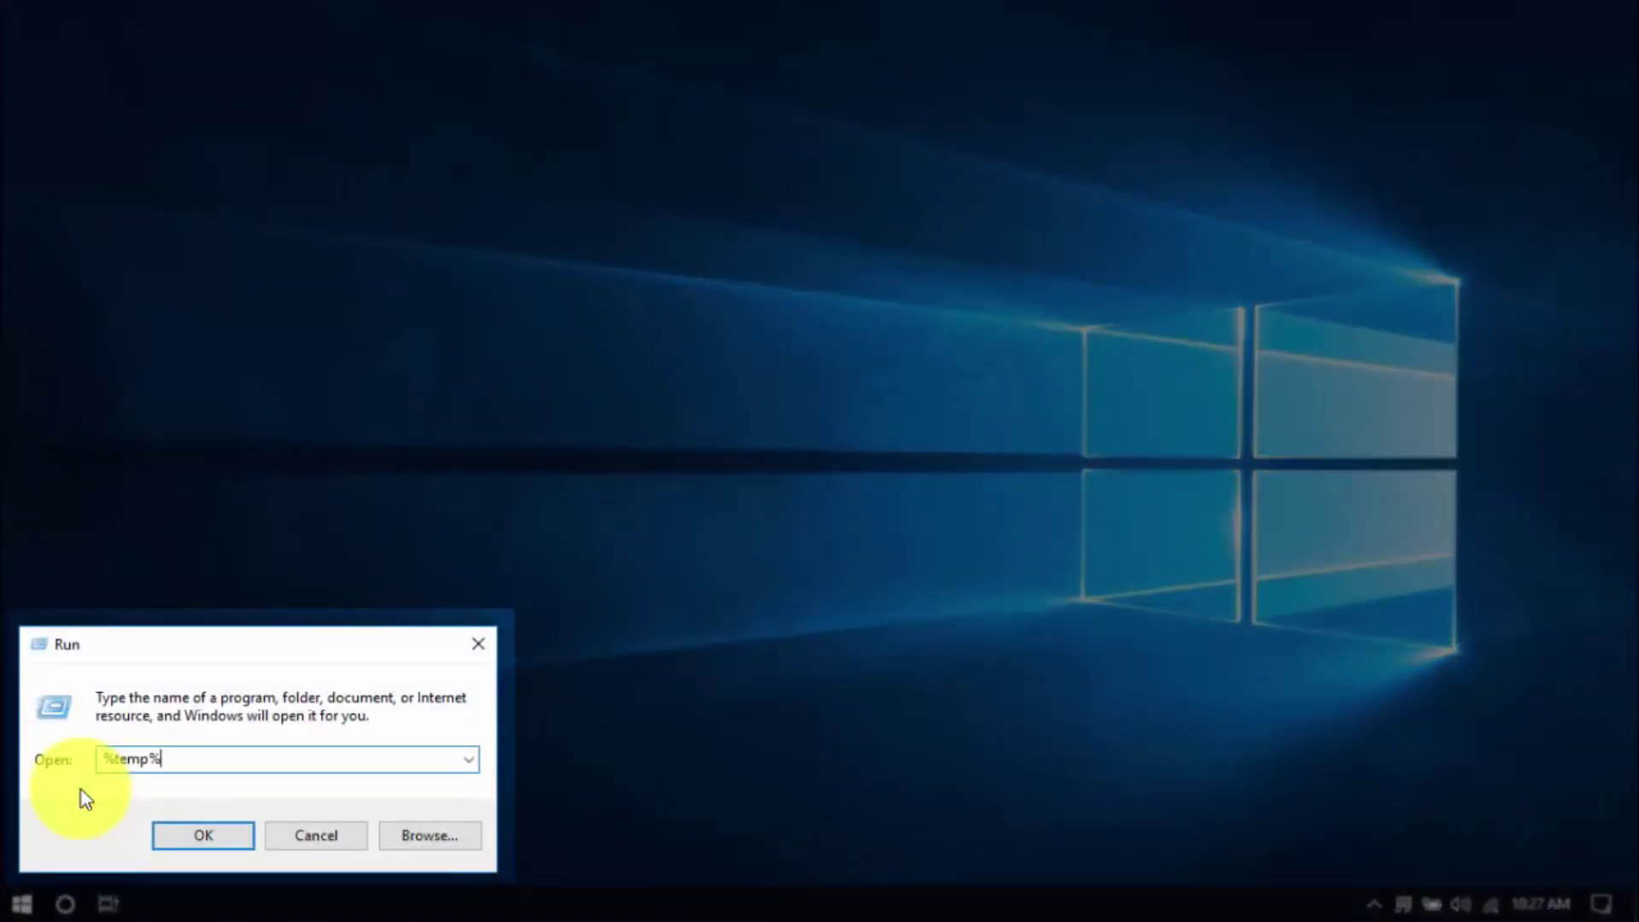
key(Return)
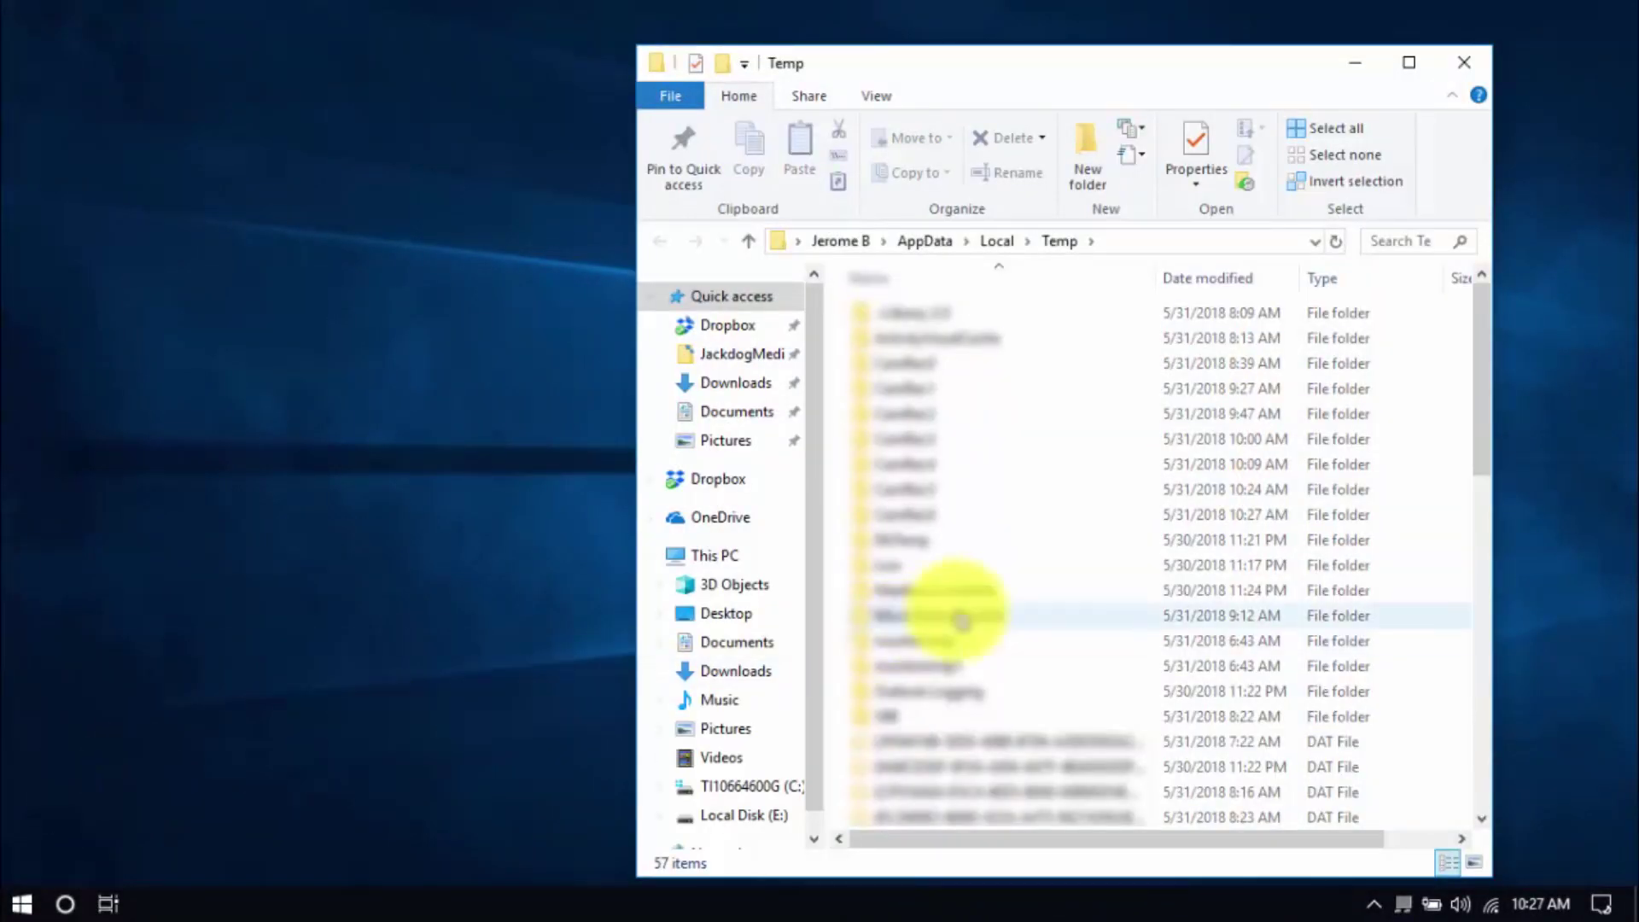
click(958, 614)
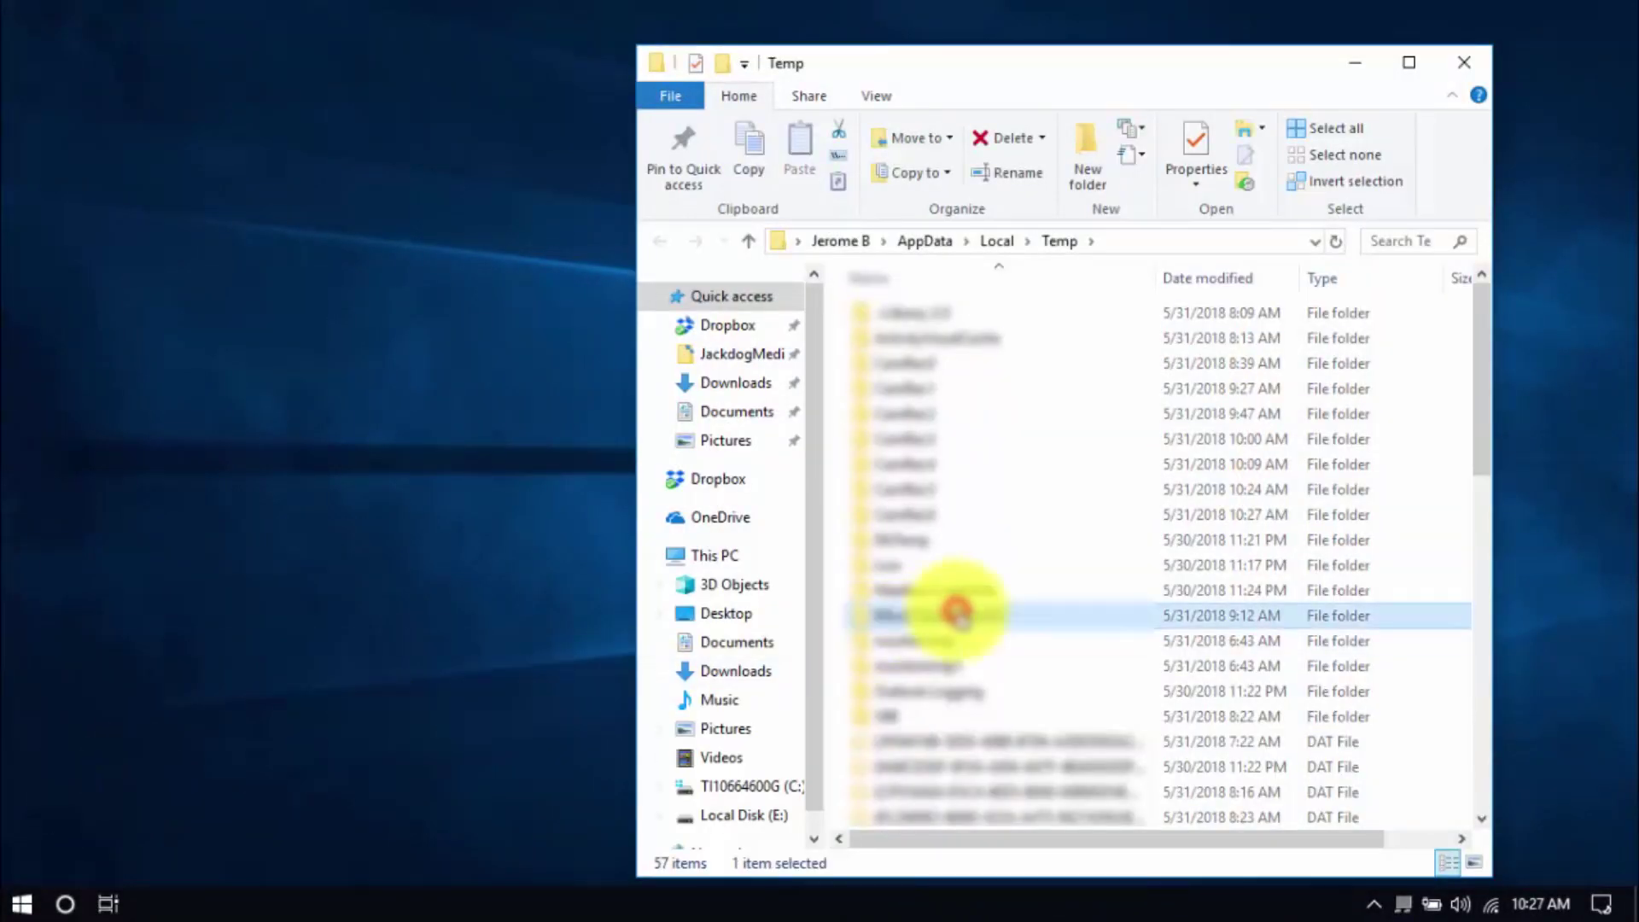
key(ctrl+a)
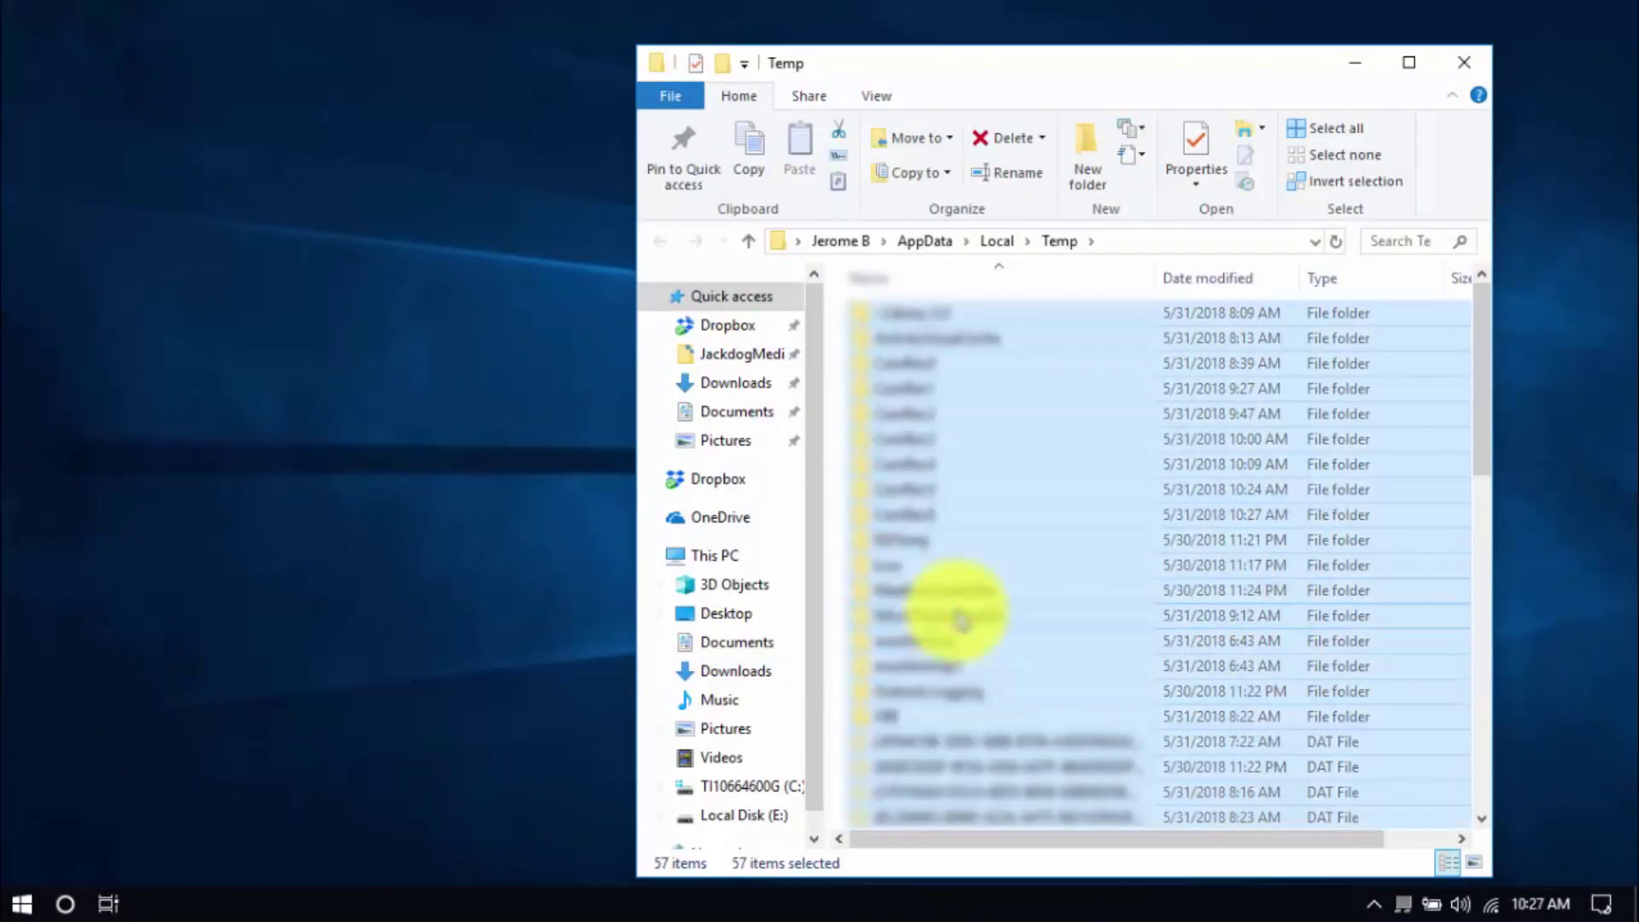
key(Delete)
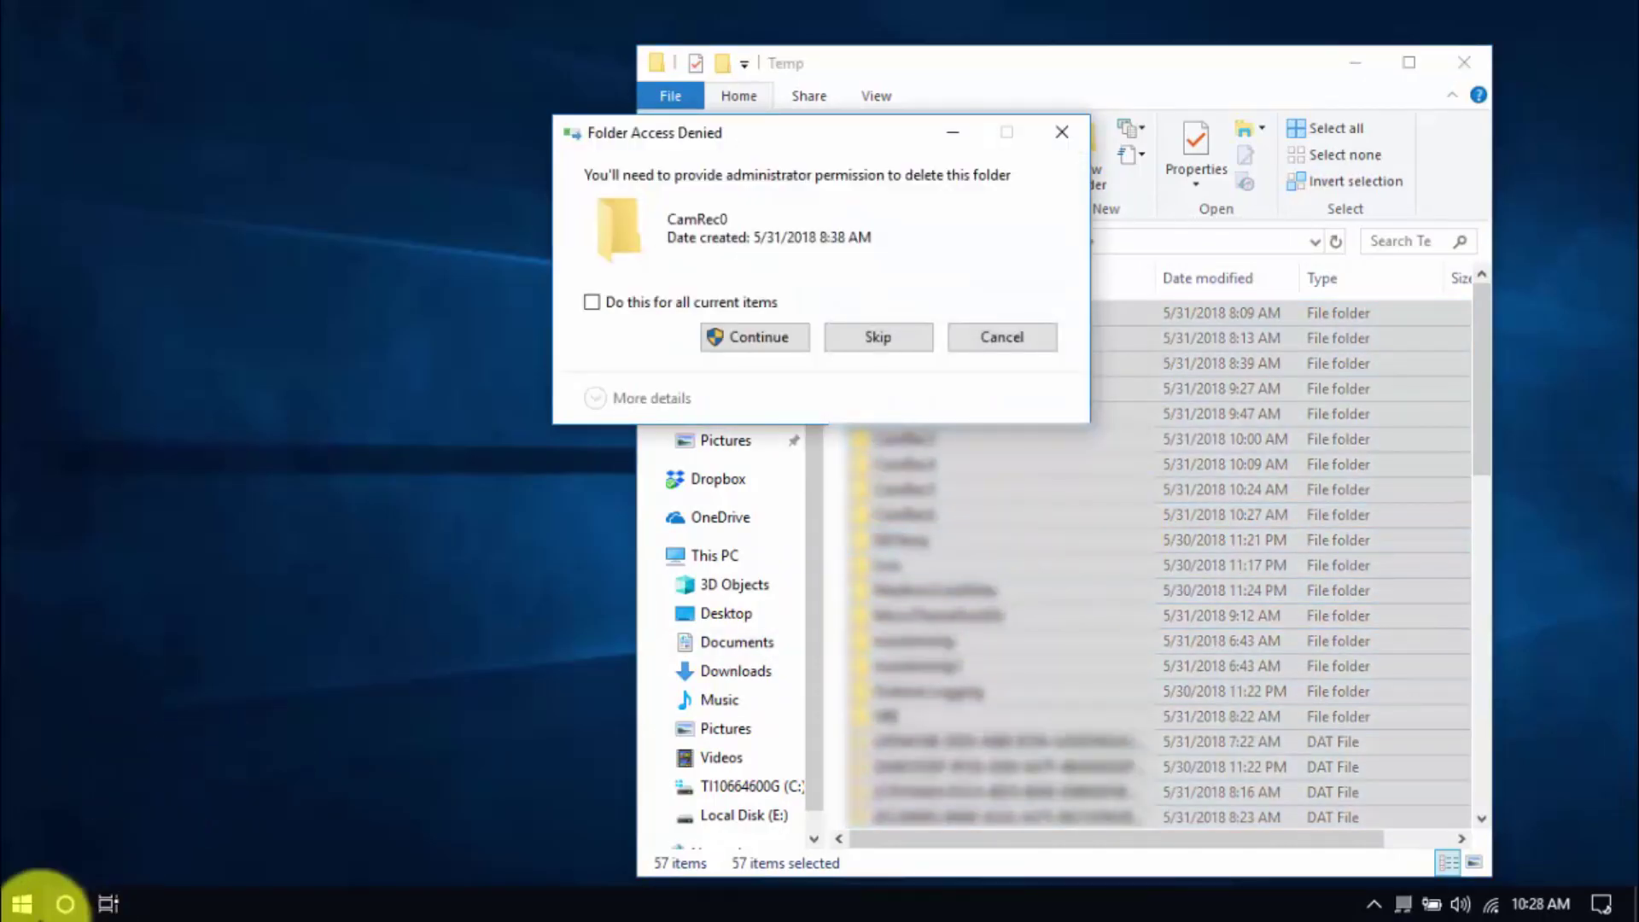
Step: Open the Windows Temp folder by running 'temp'
right_click(24, 902)
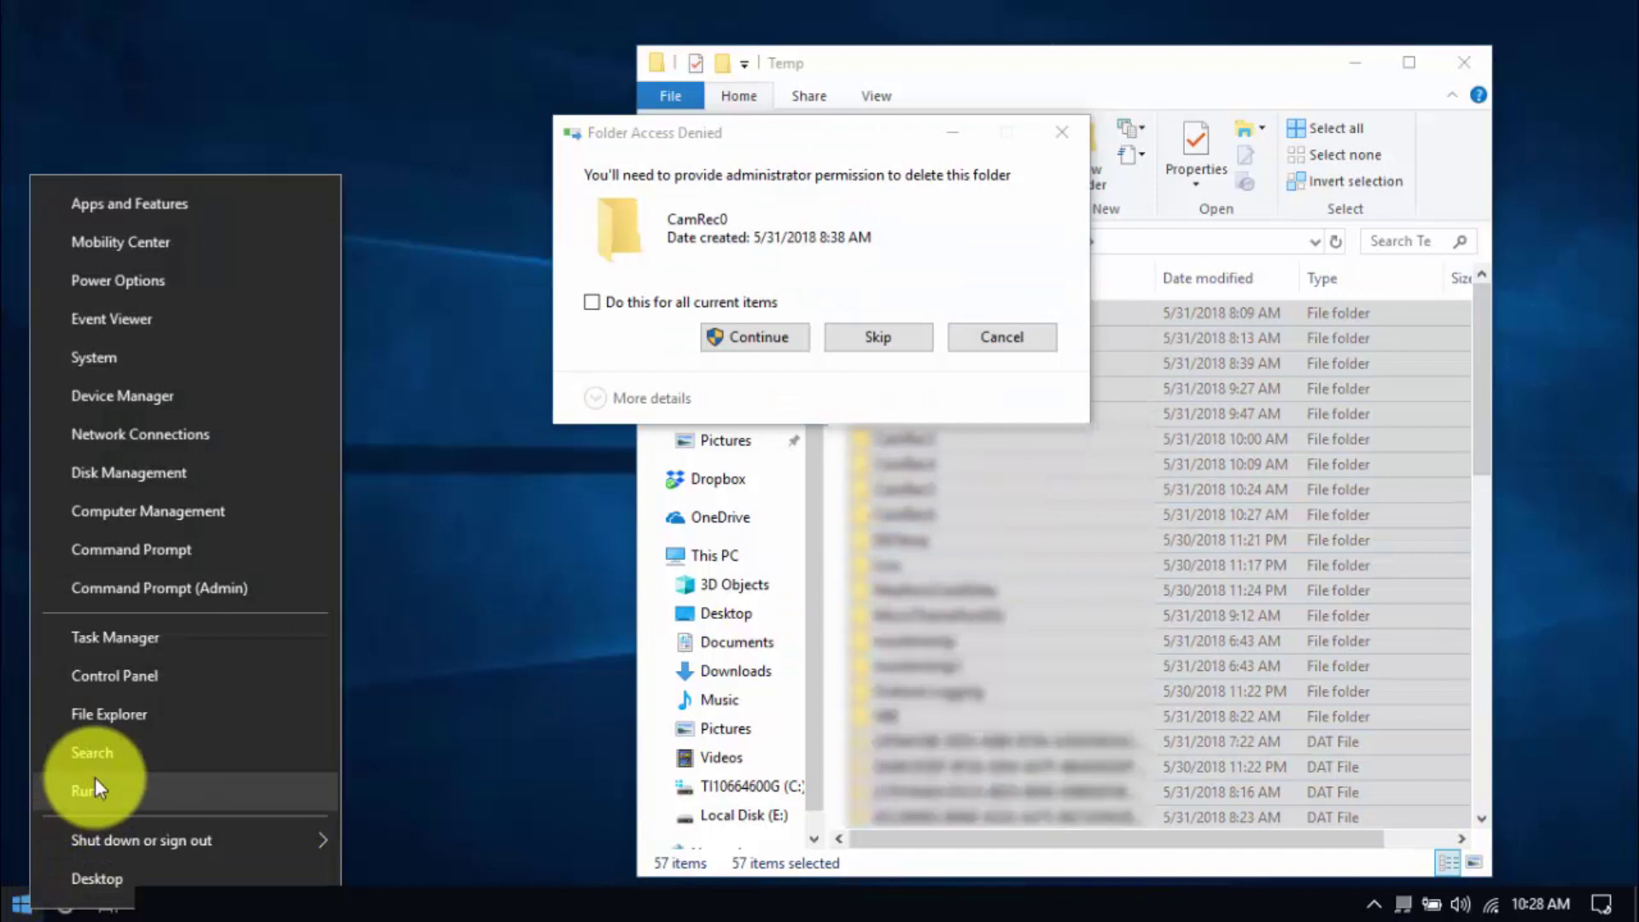
click(92, 789)
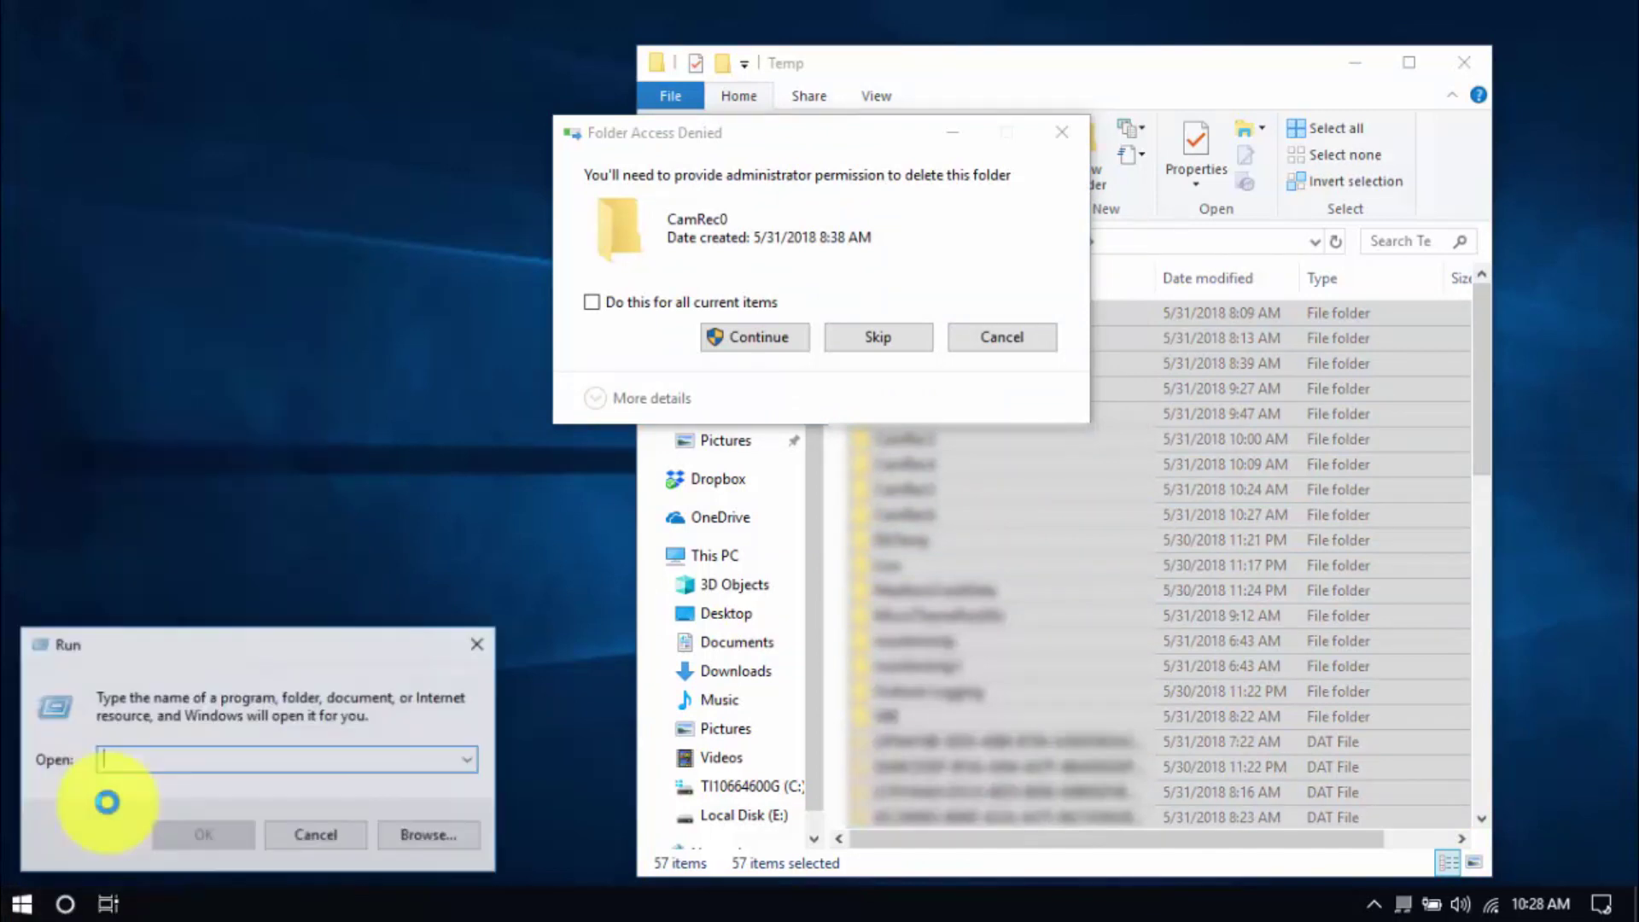
text(temp)
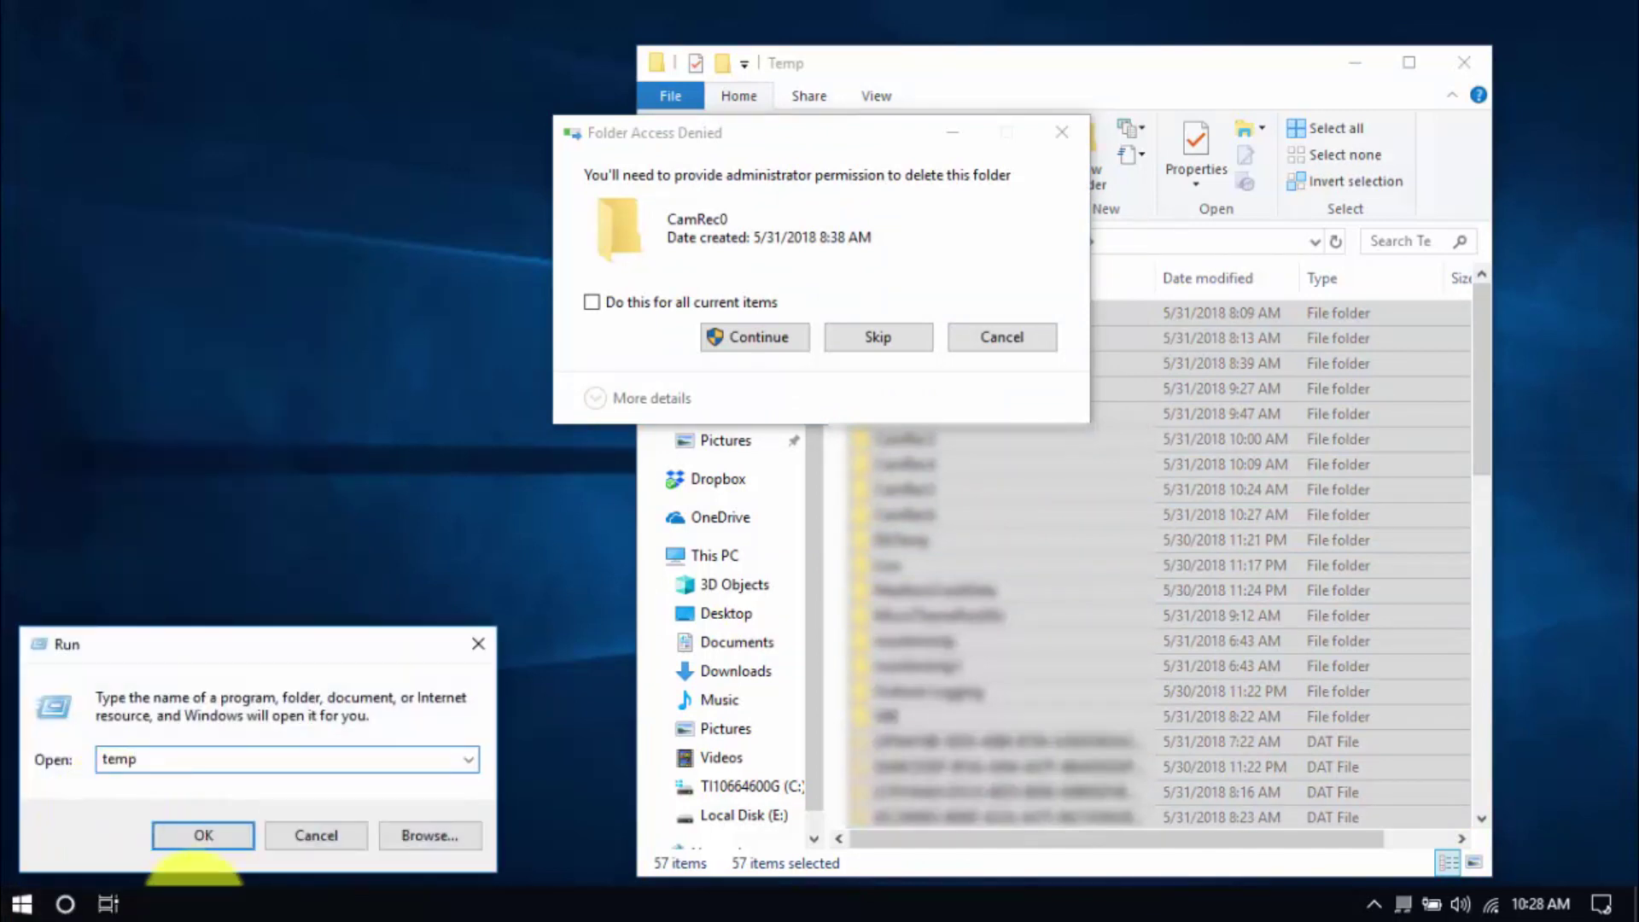
click(202, 836)
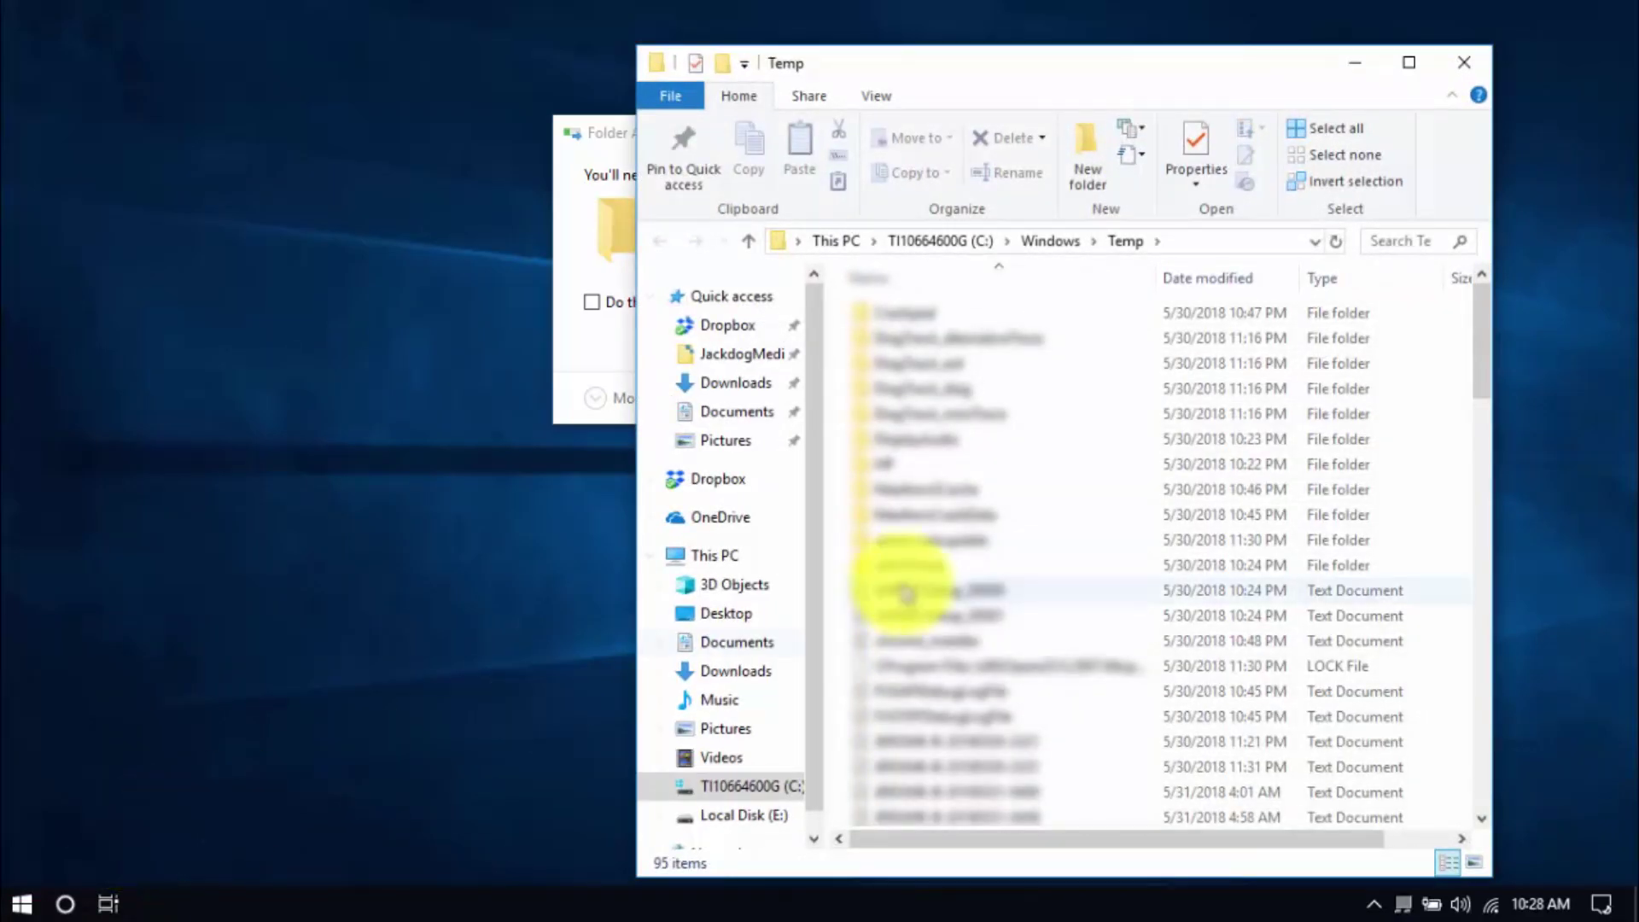
Step: Select all 95 items in Windows Temp, then open the Prefetch folder by running 'pref'
click(904, 588)
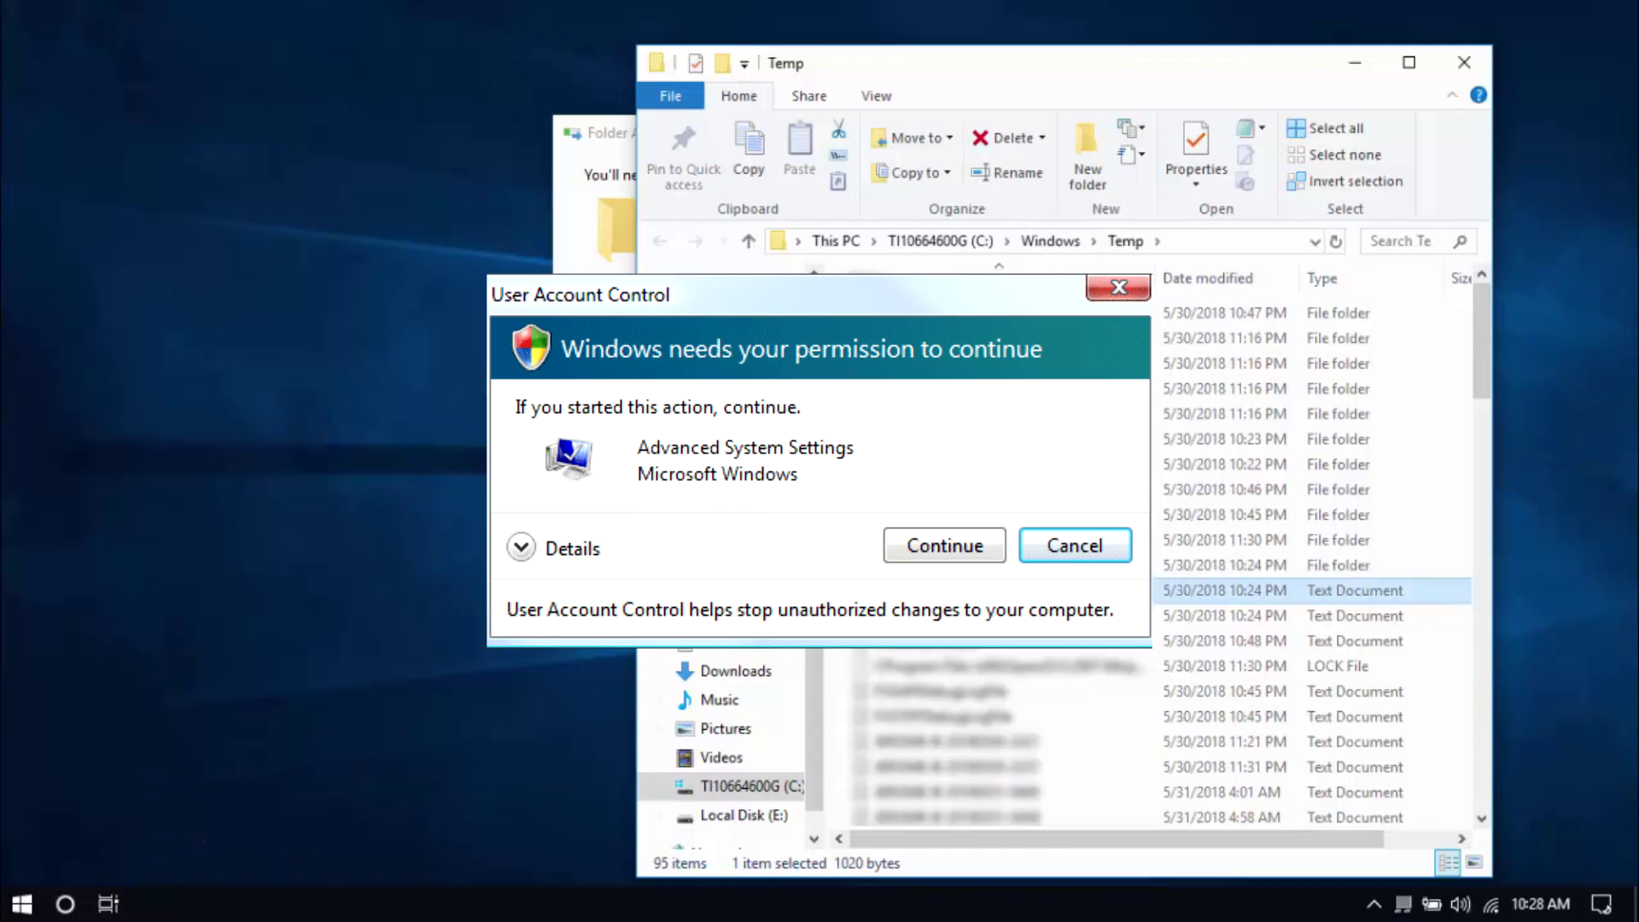
key(ctrl+a)
right_click(19, 905)
click(92, 799)
text(pref)
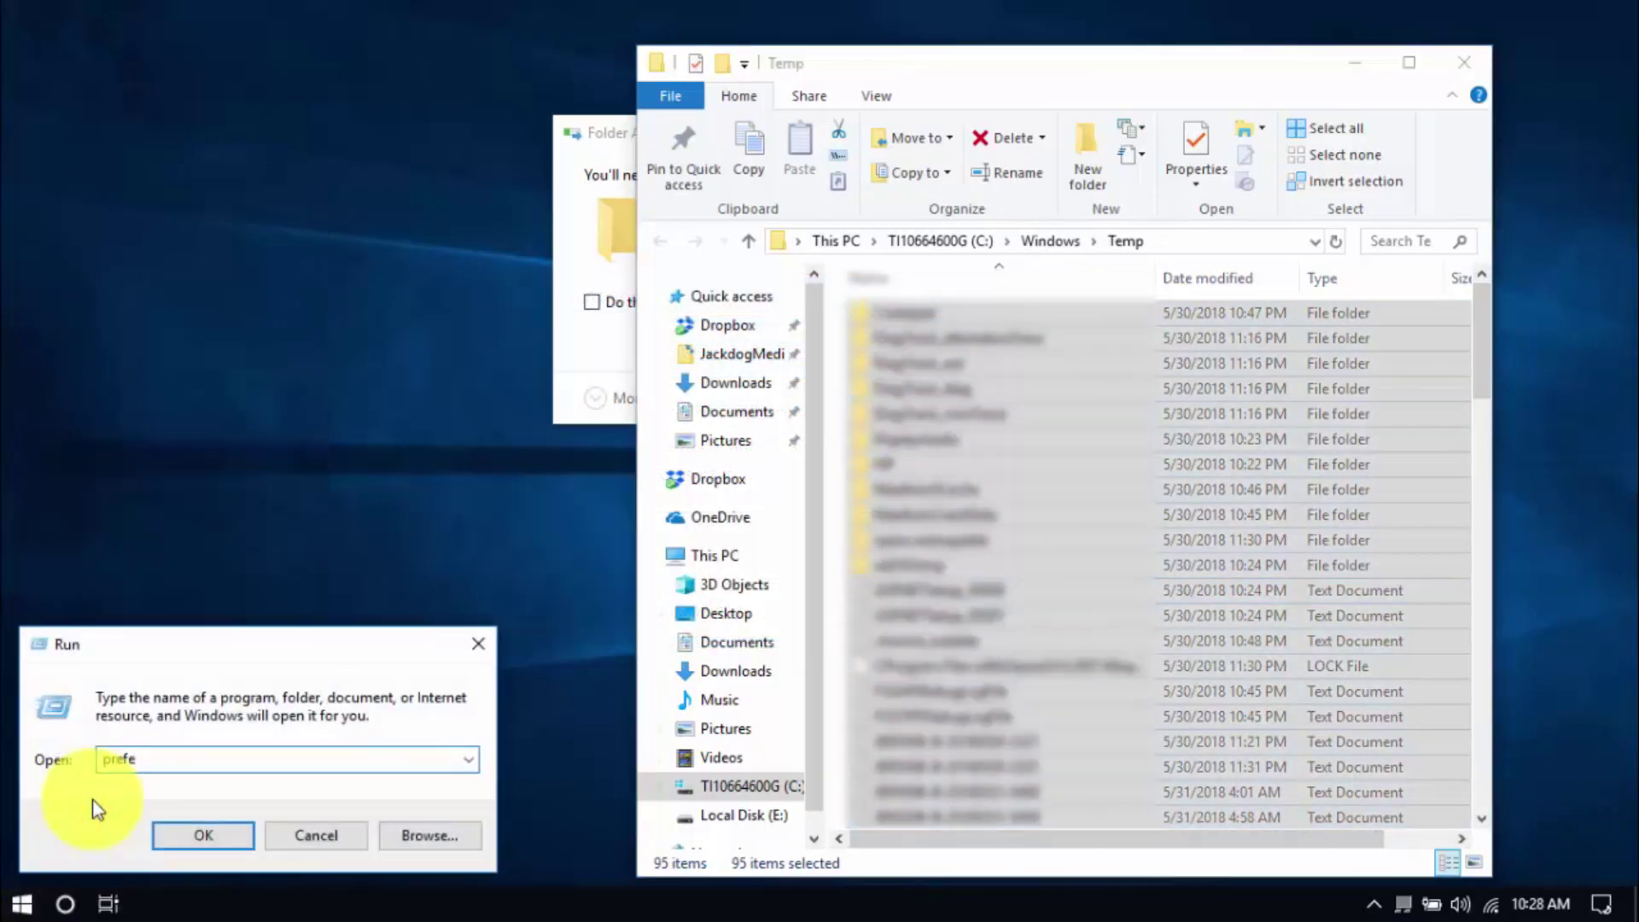
key(Return)
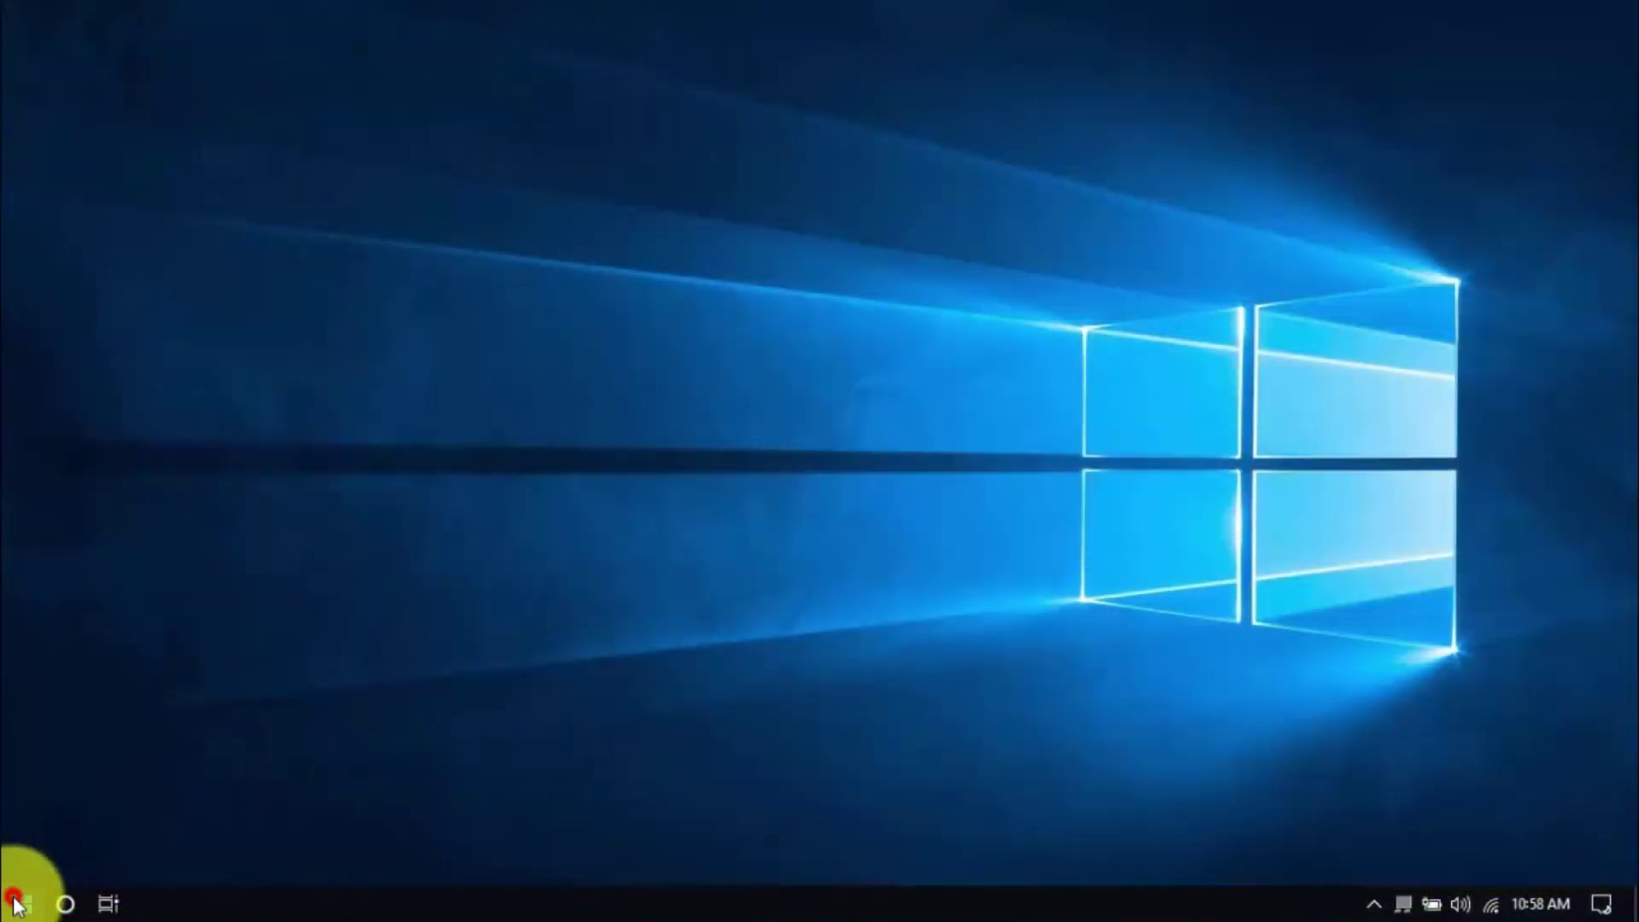
Step: Run Disk Cleanup on drive C, then rescan drive C including system files
click(17, 903)
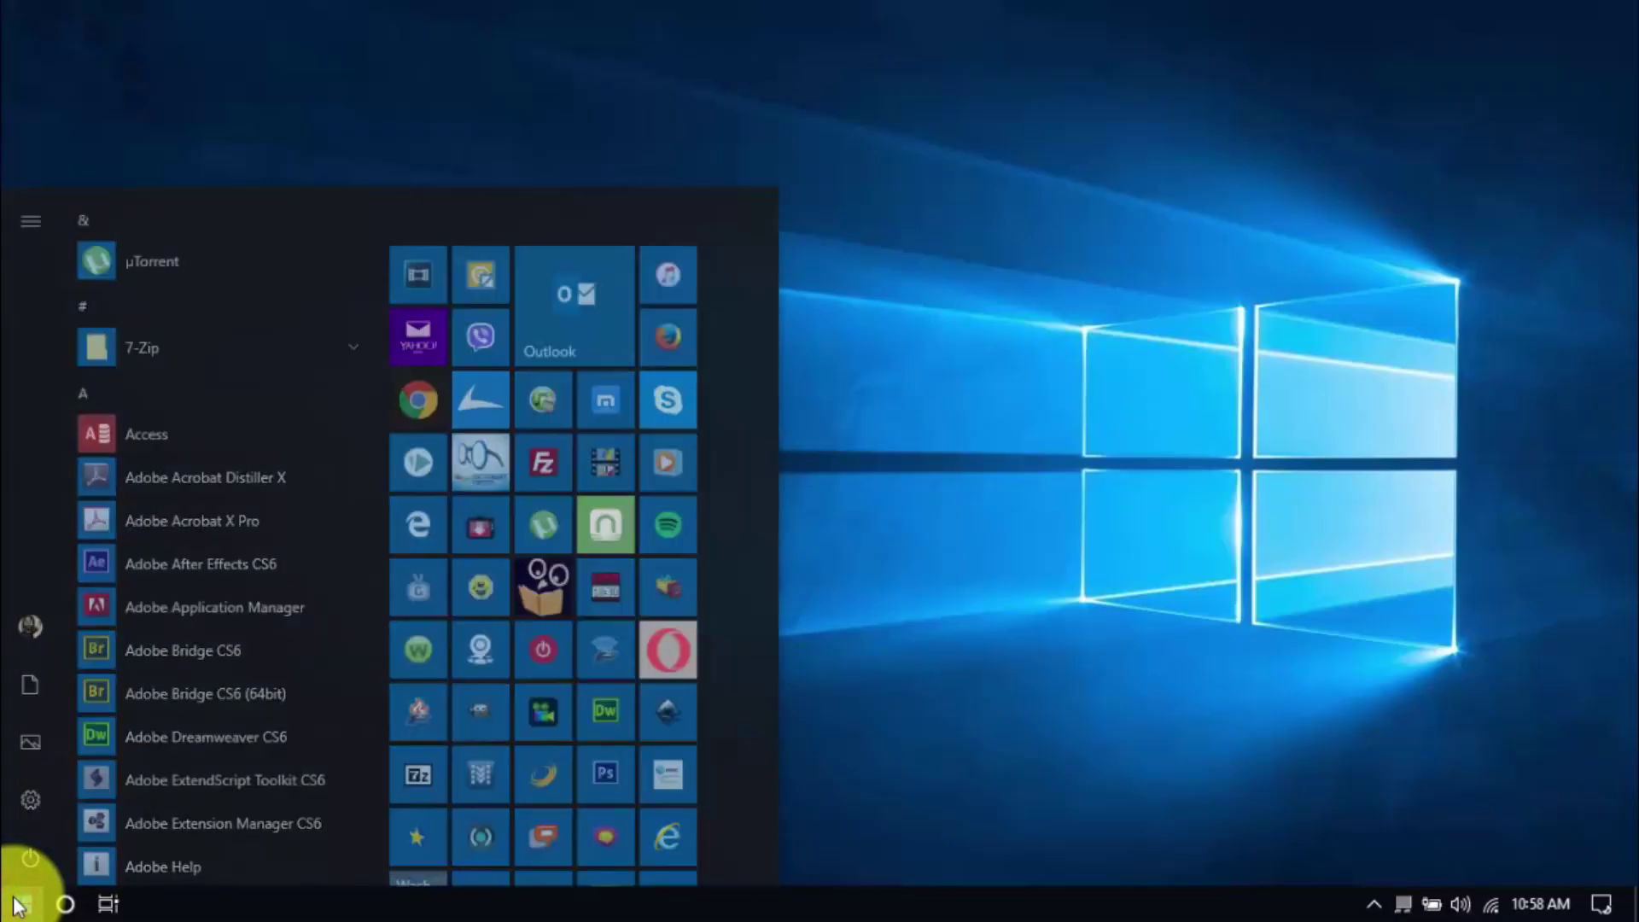
text(disk cleanup)
key(Return)
click(784, 511)
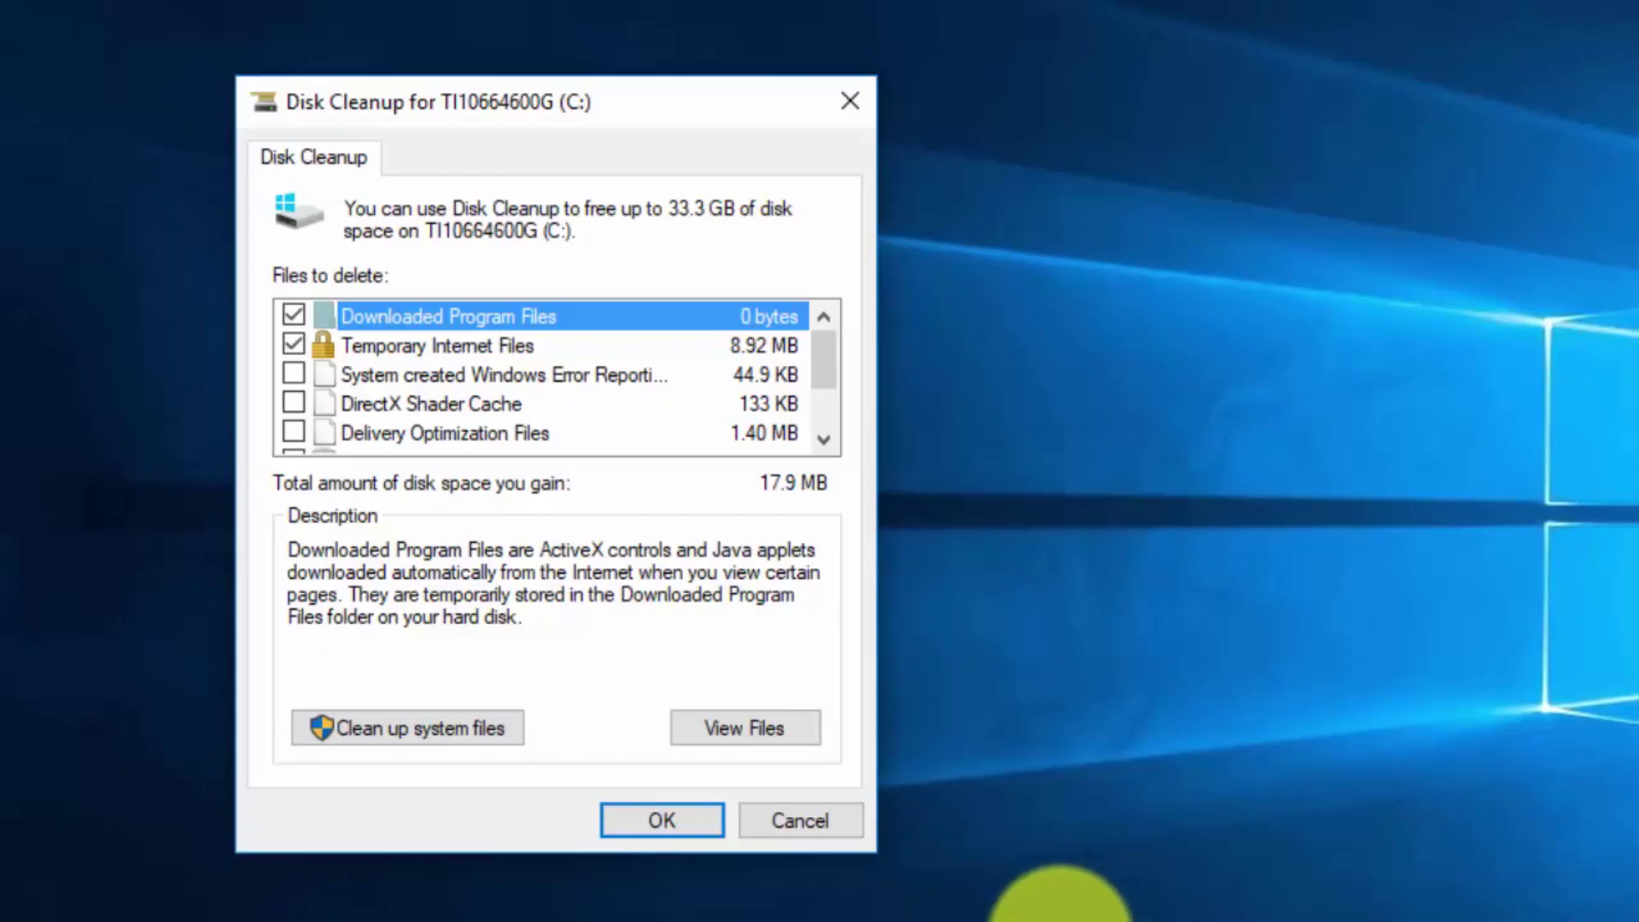
click(452, 726)
click(1089, 562)
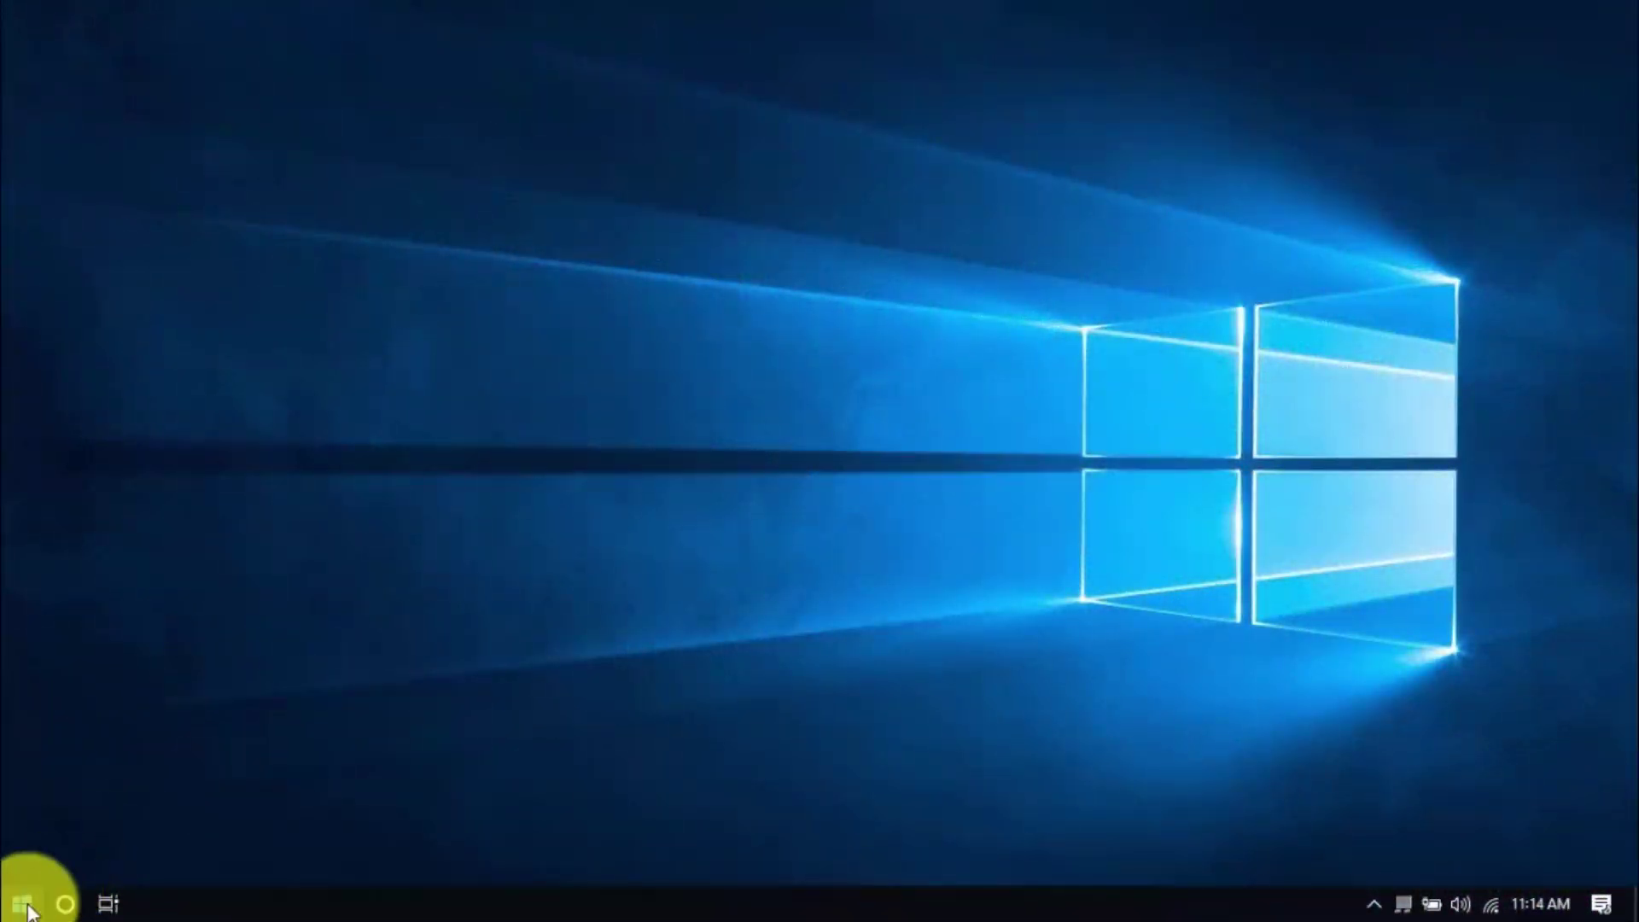
Step: Launch Registry Editor by running regedit
right_click(20, 901)
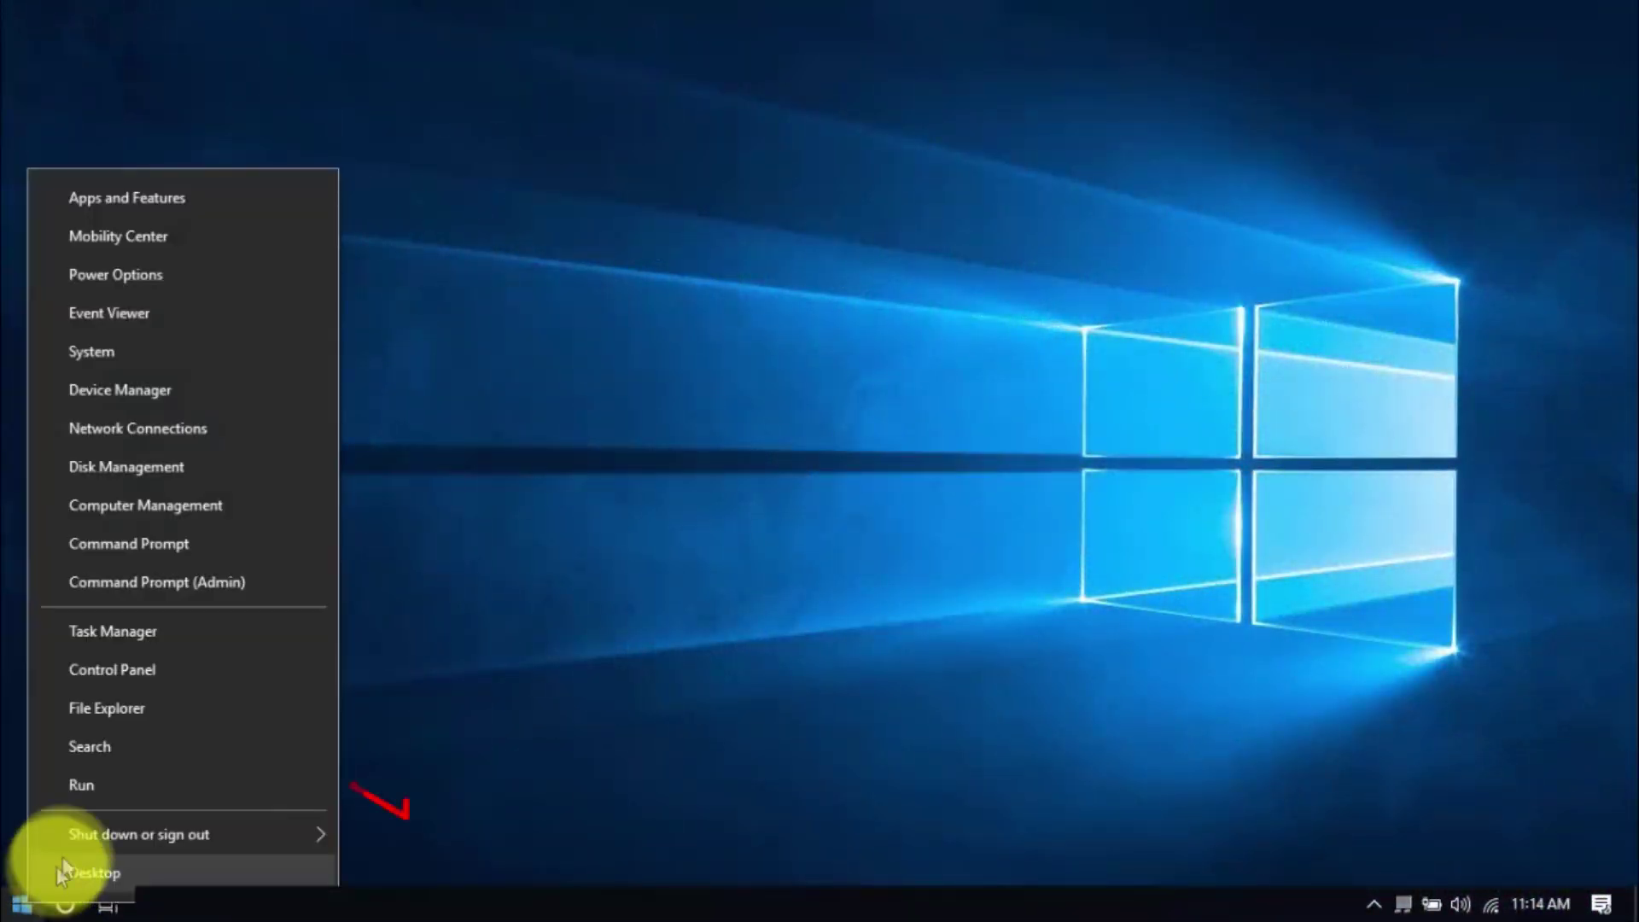
click(99, 791)
text(rege)
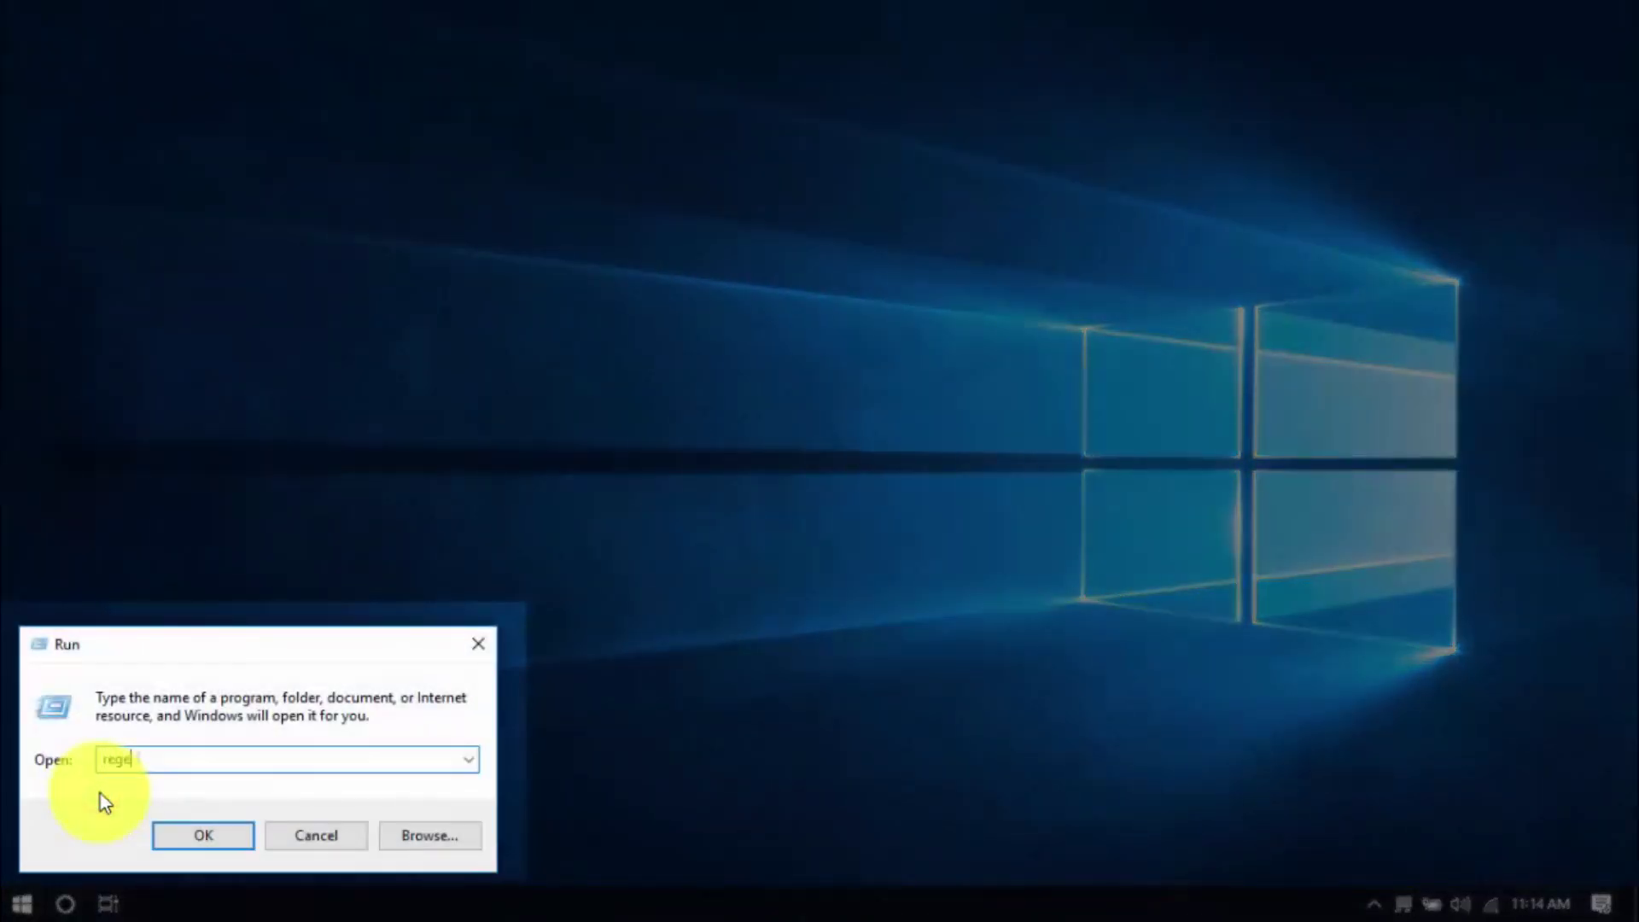
text(regedit)
key(Return)
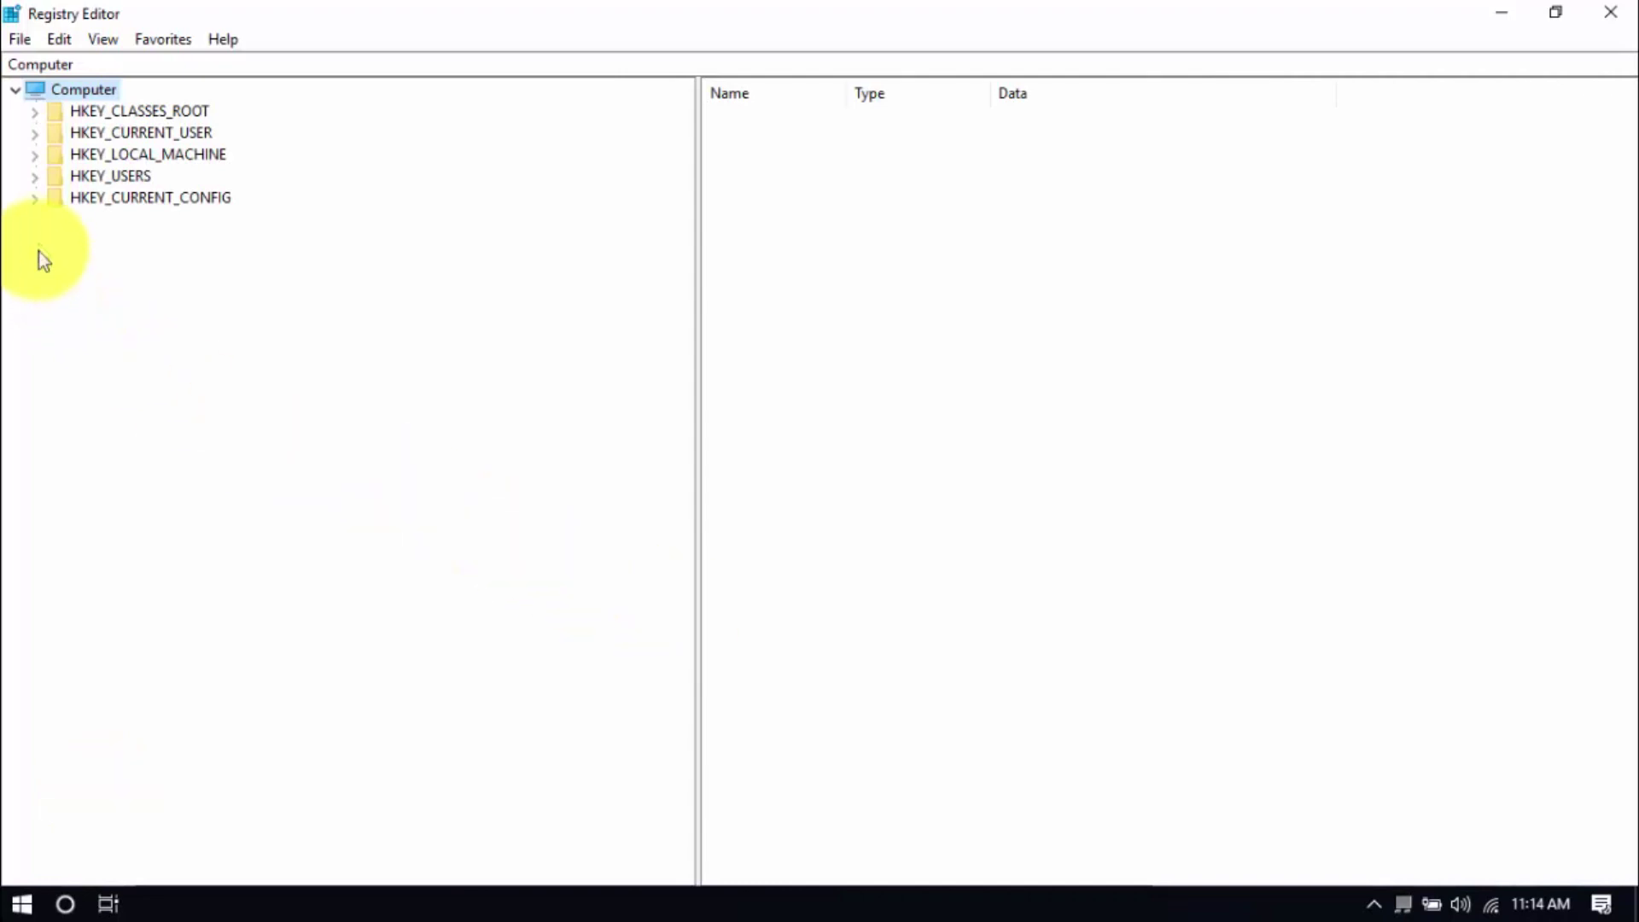
Step: Go to HKEY_CURRENT_USER\Control Panel\Mouse and enter 10 for MouseHoverTime
click(36, 134)
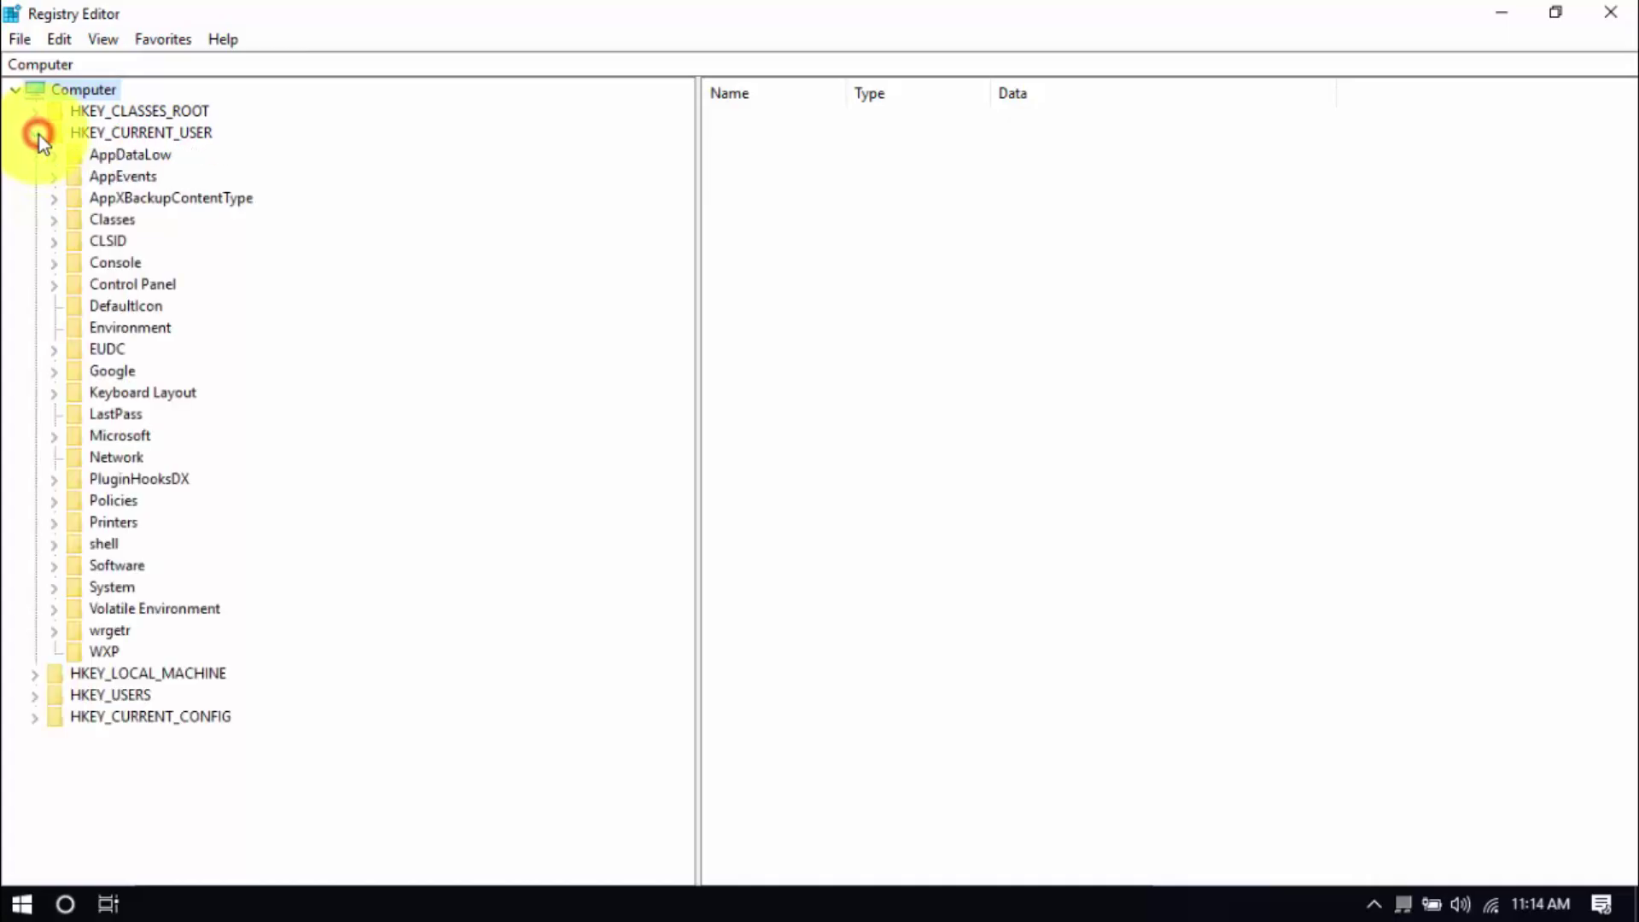
click(53, 285)
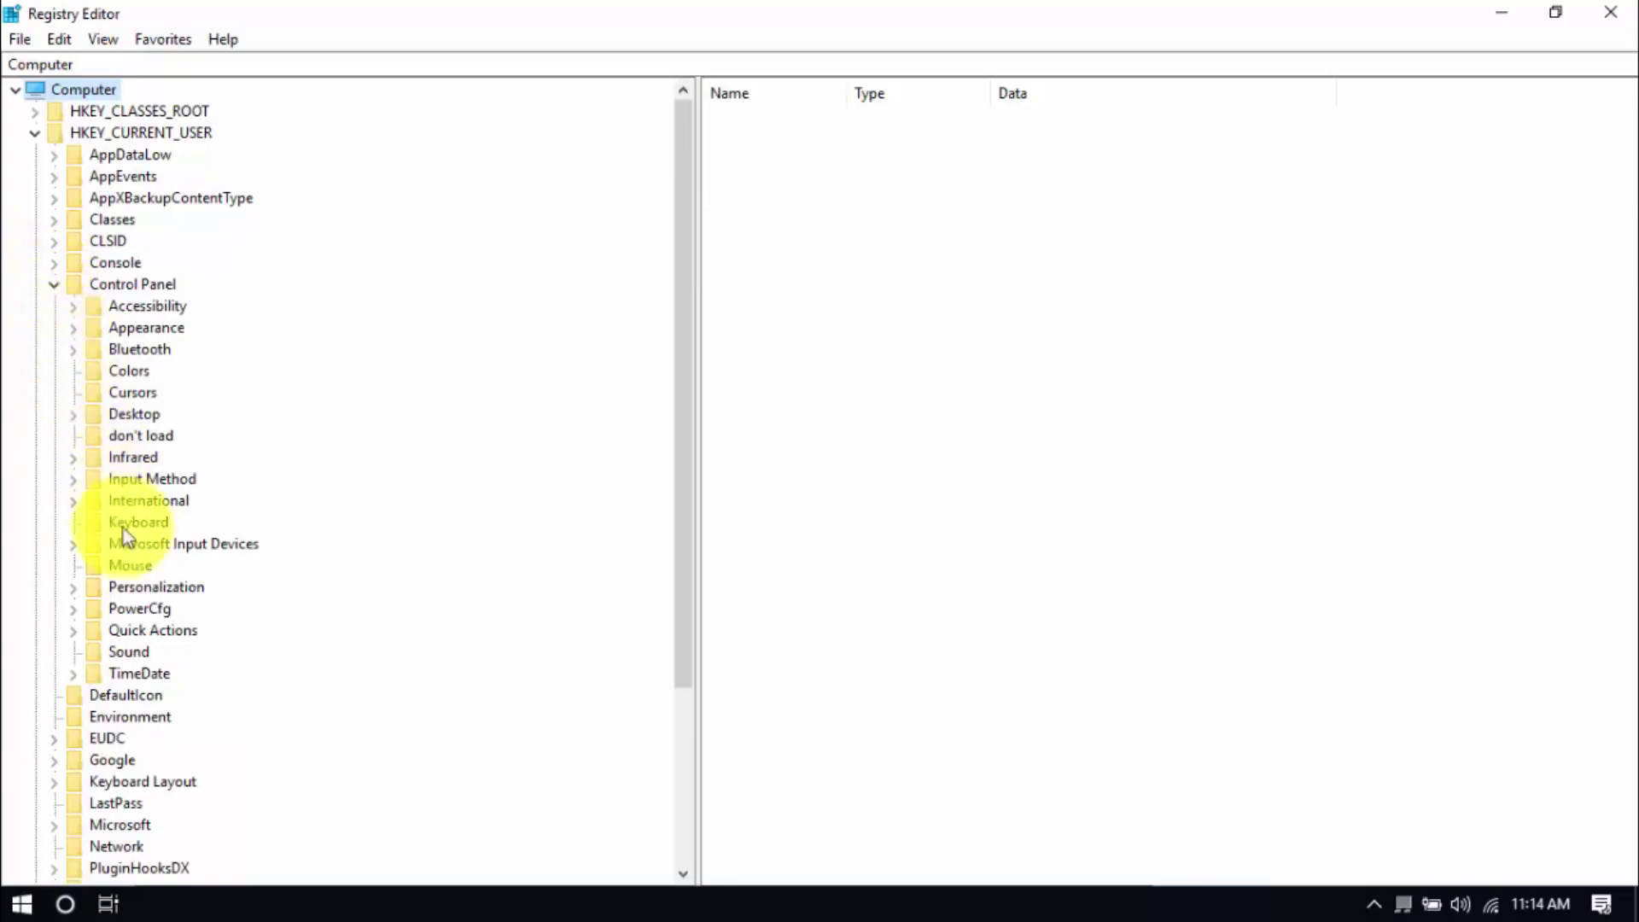
click(135, 570)
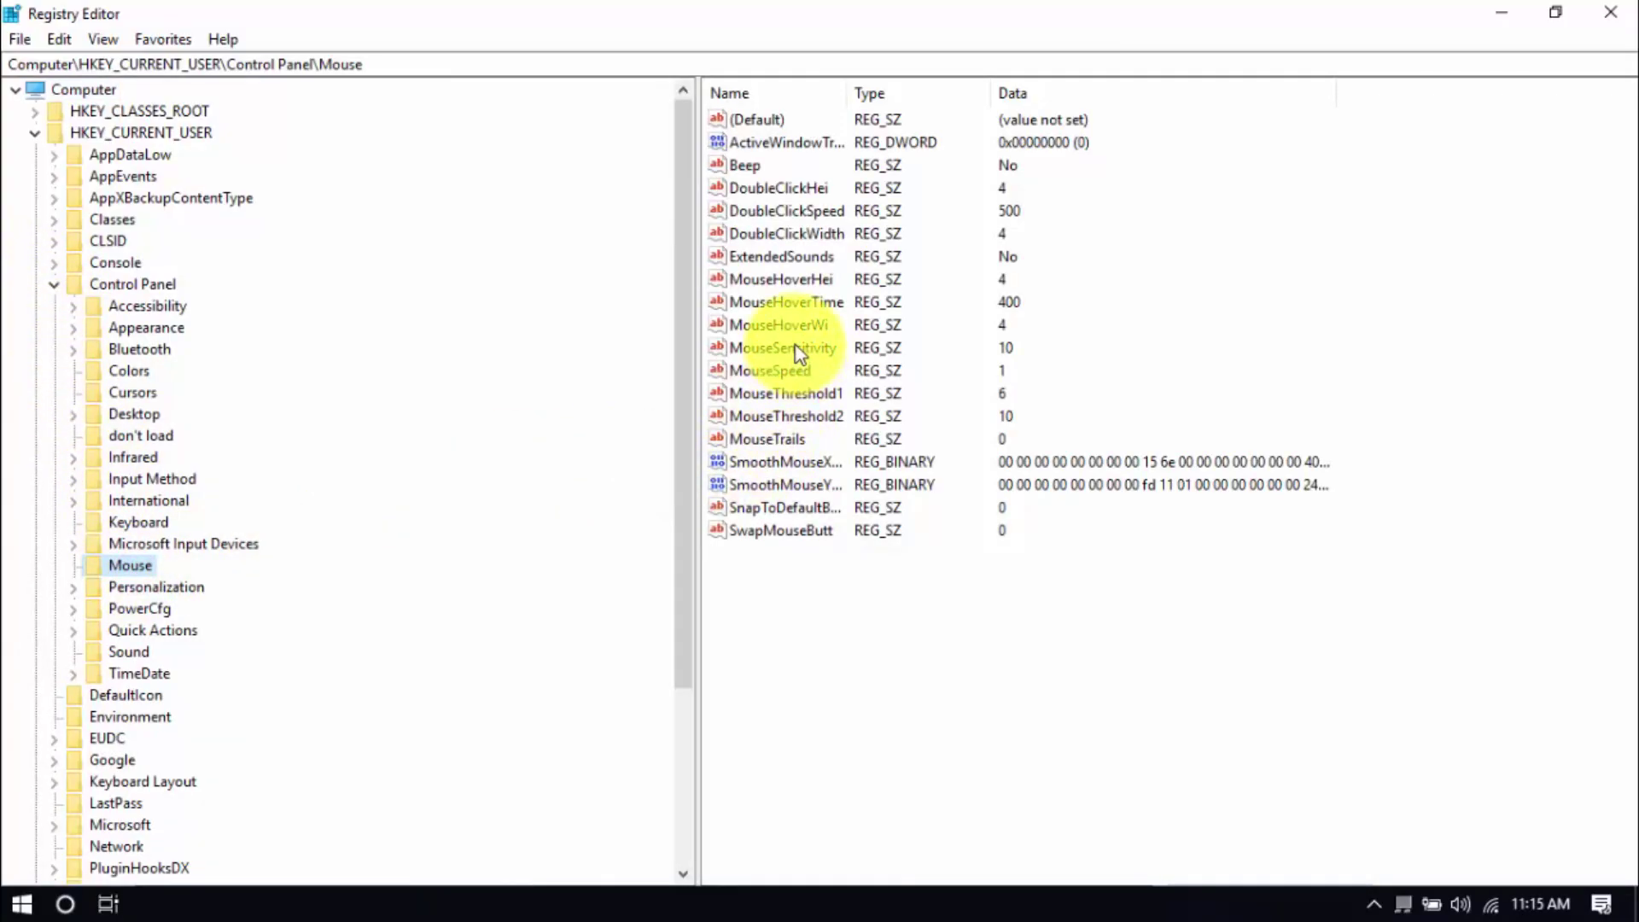
click(787, 304)
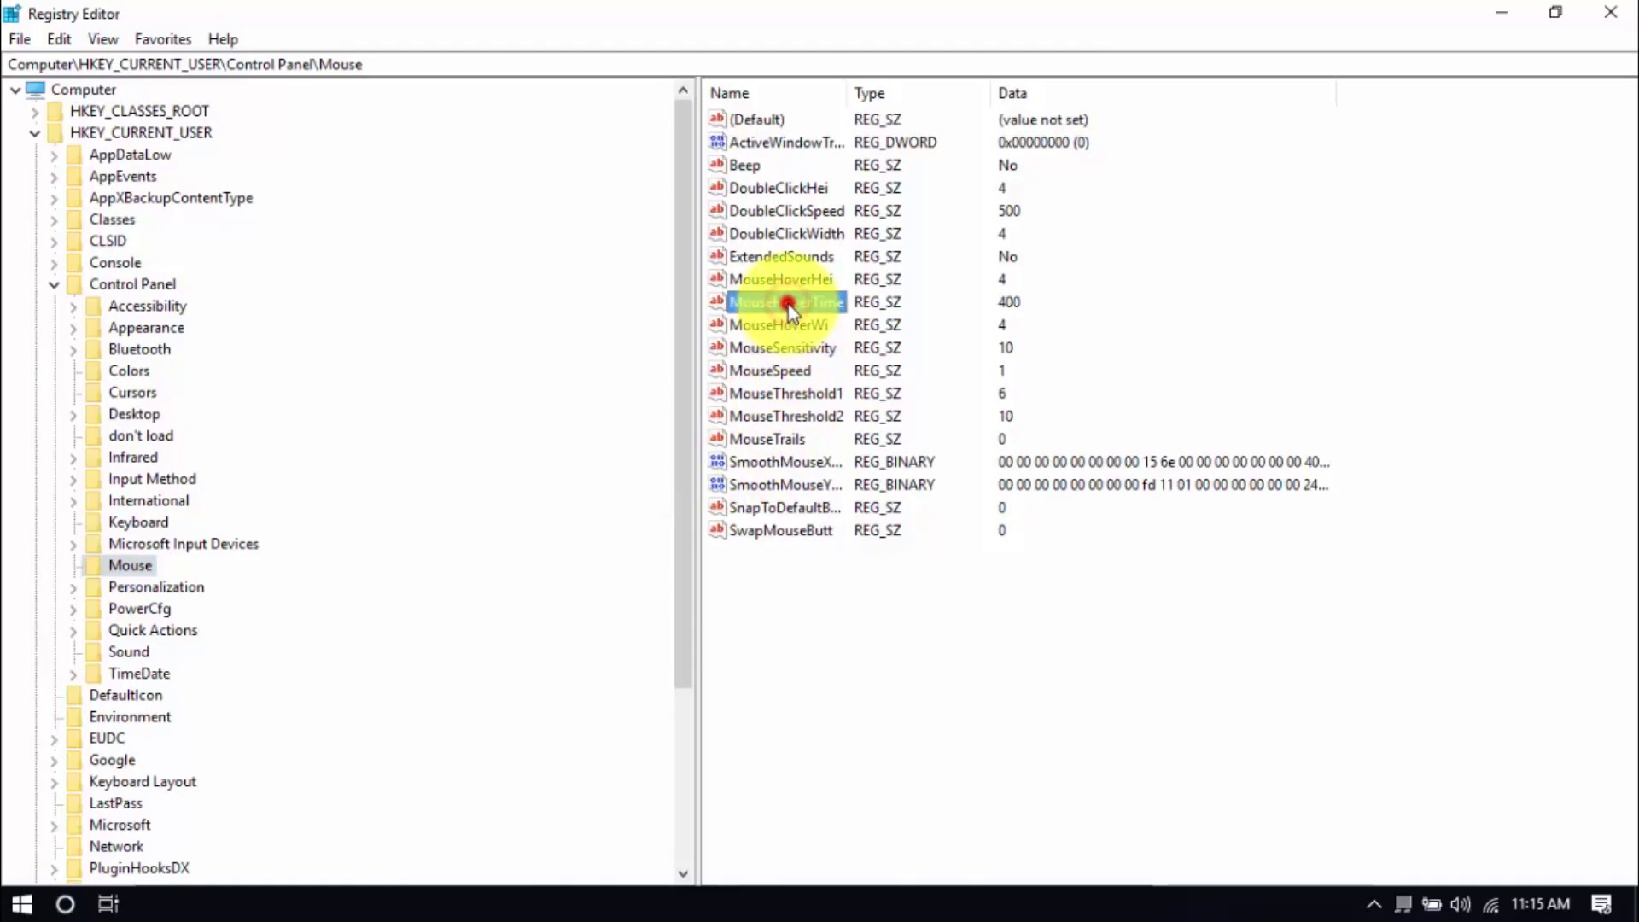
double_click(787, 304)
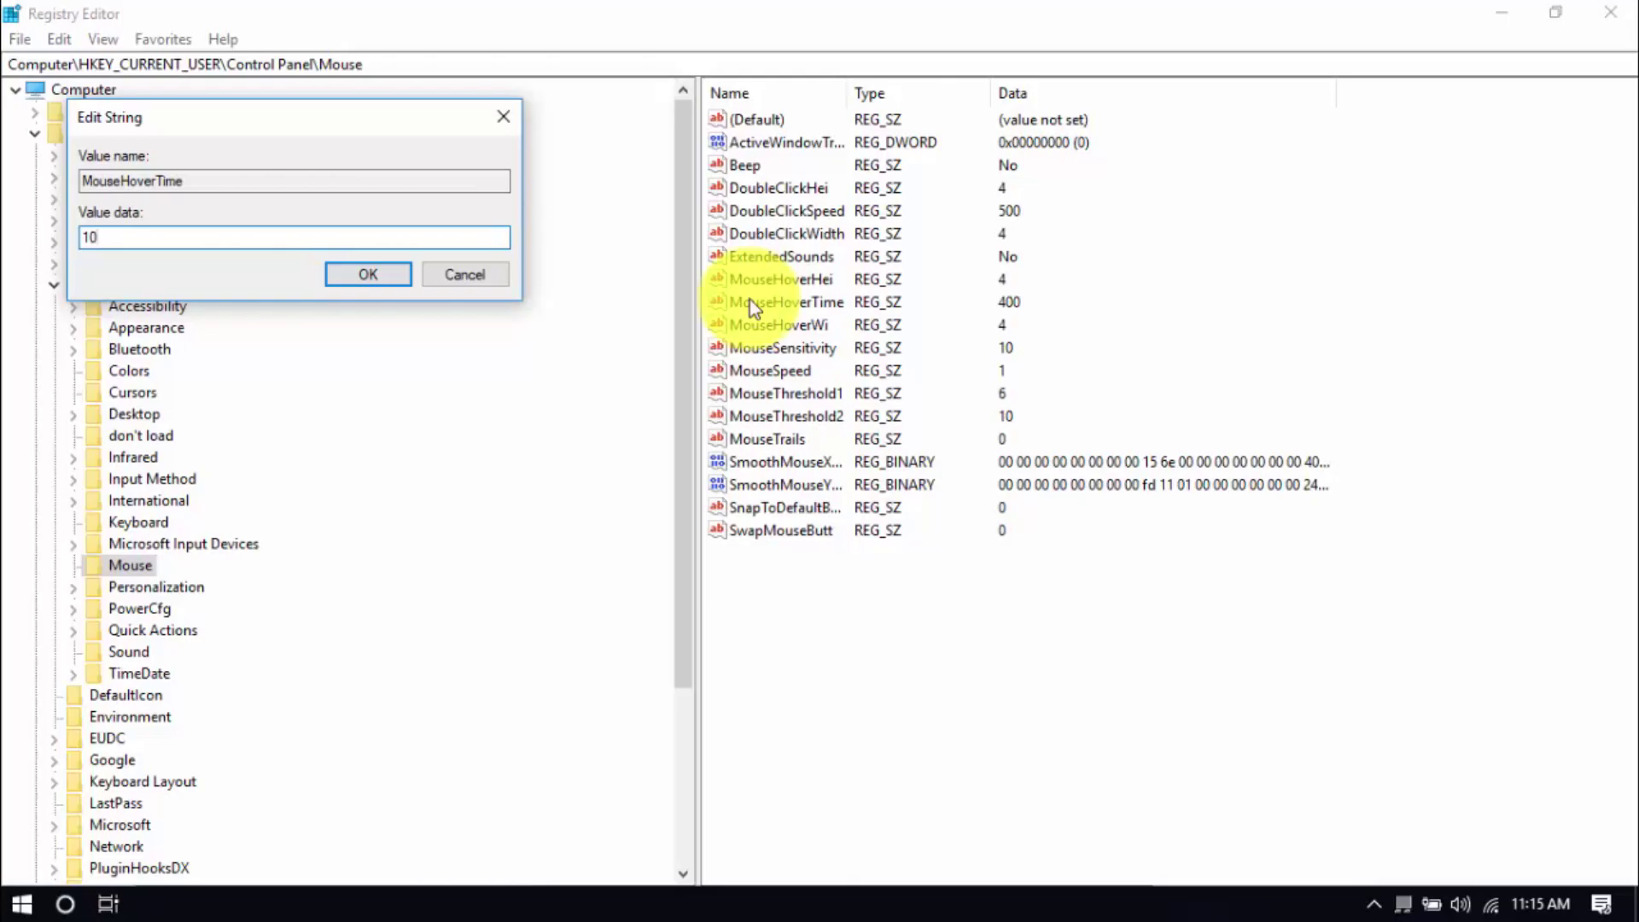
text(10)
key(Escape)
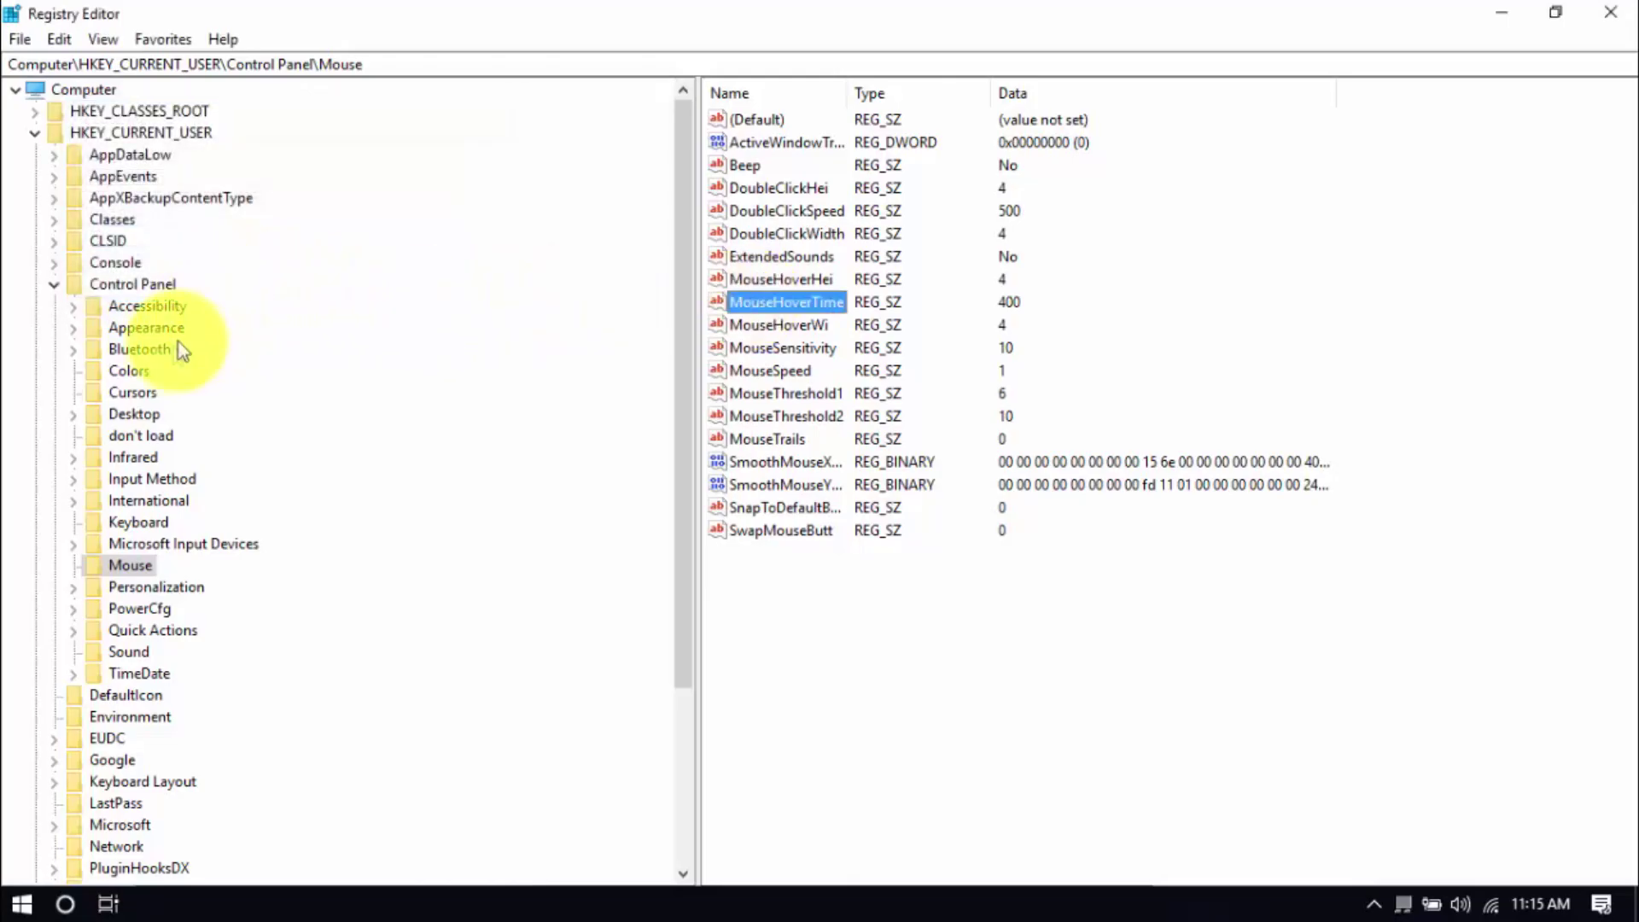
Step: Open the Desktop key and edit MenuShowDelay, replacing 400 with 10
click(144, 418)
scroll(923, 571, down, 5)
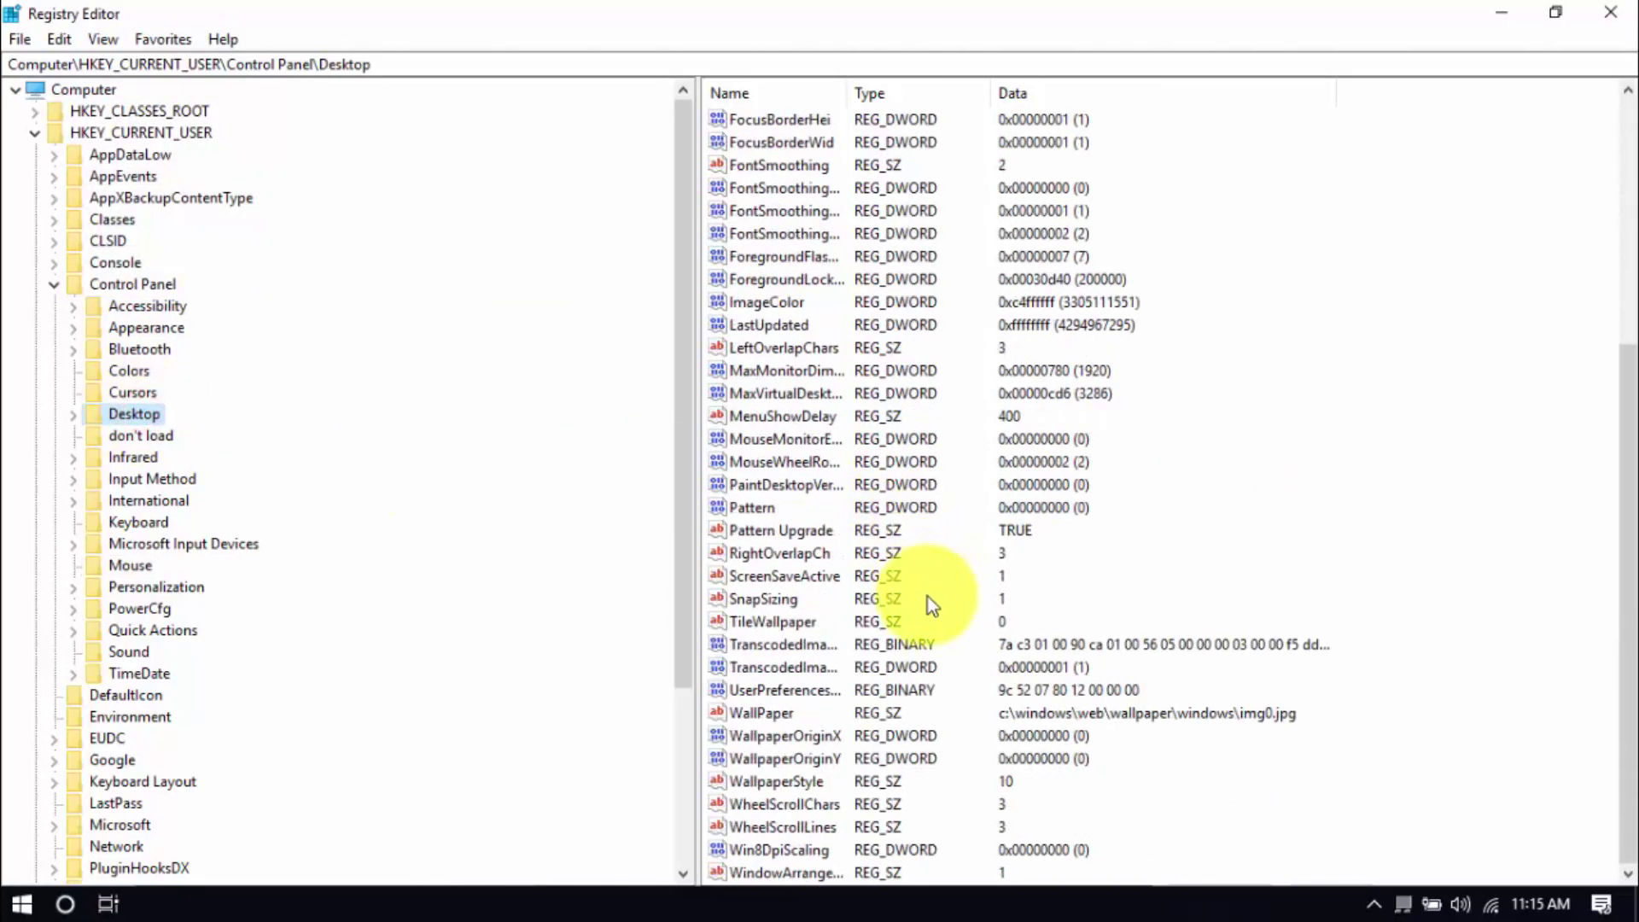
double_click(811, 416)
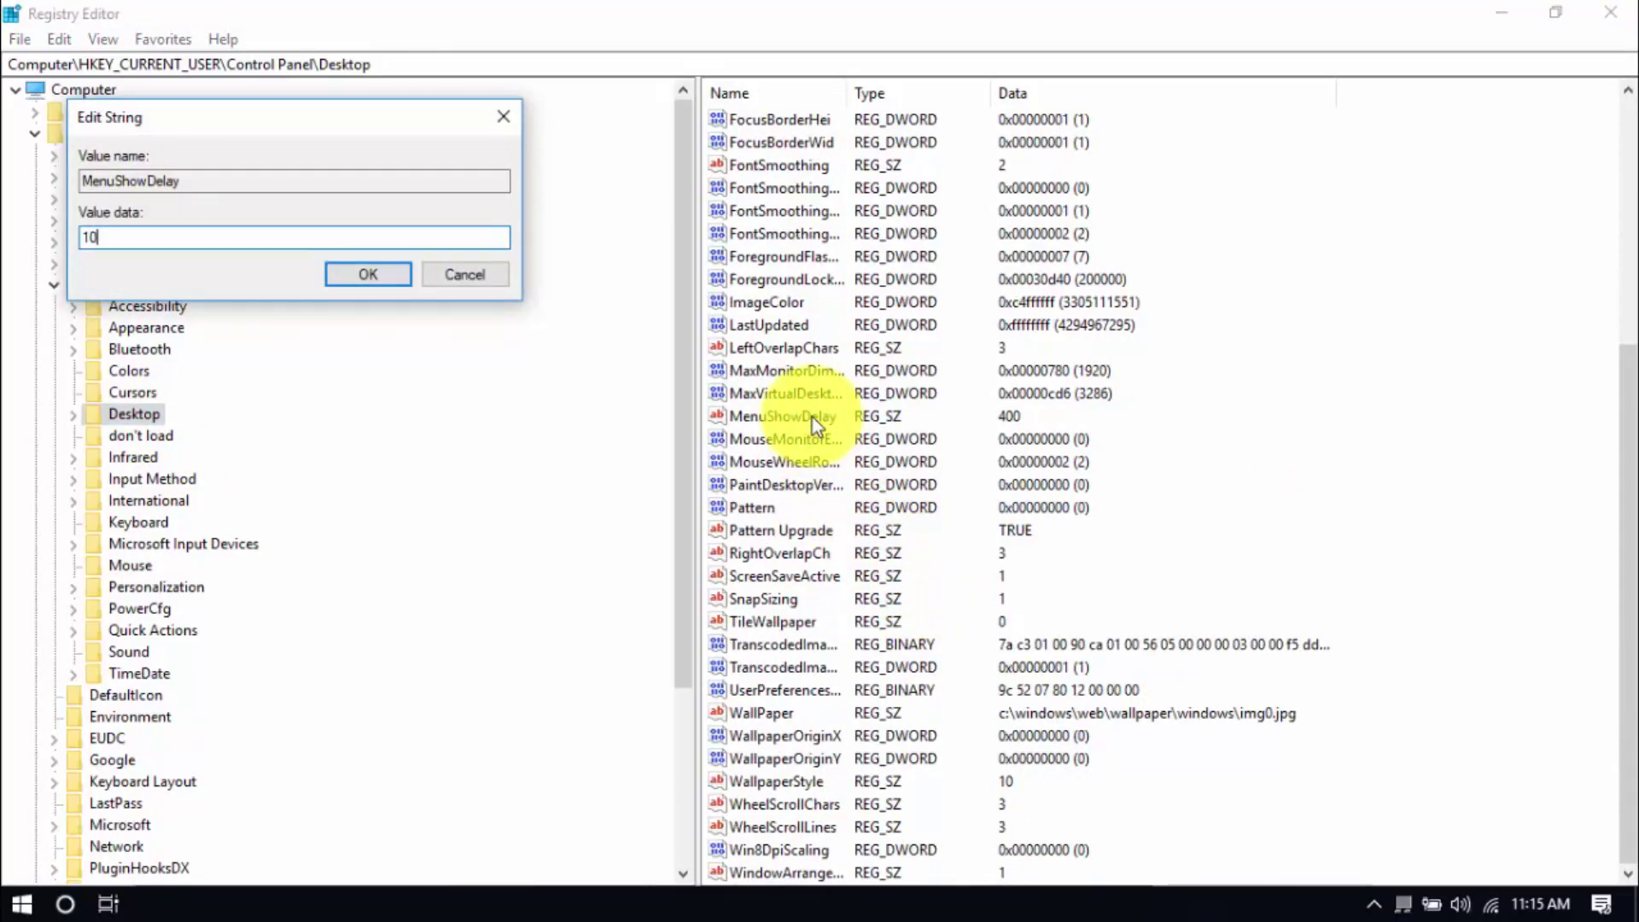